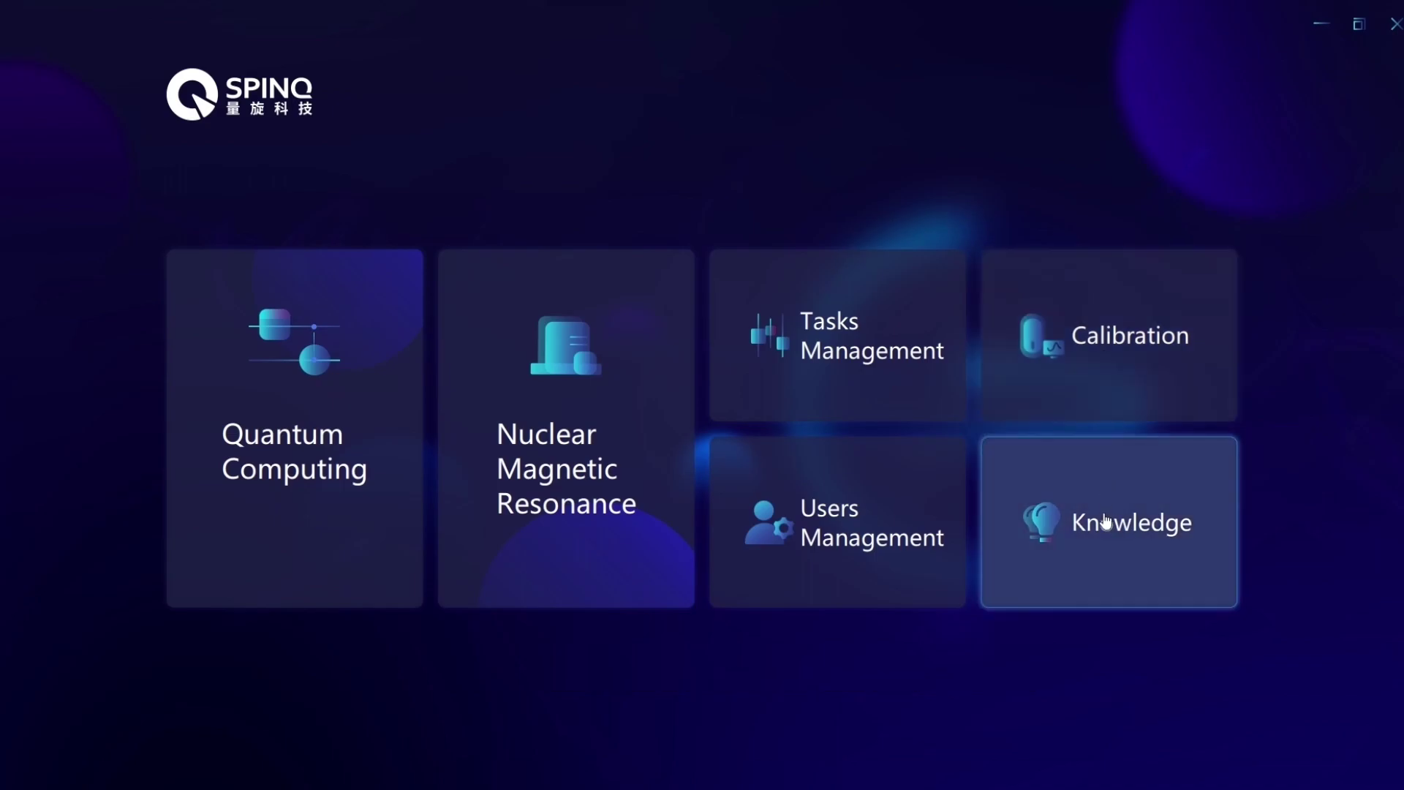
# Enter the Quantum Computing workspace, read the Help quantum-gate definitions, and close them.
pyautogui.click(377, 364)
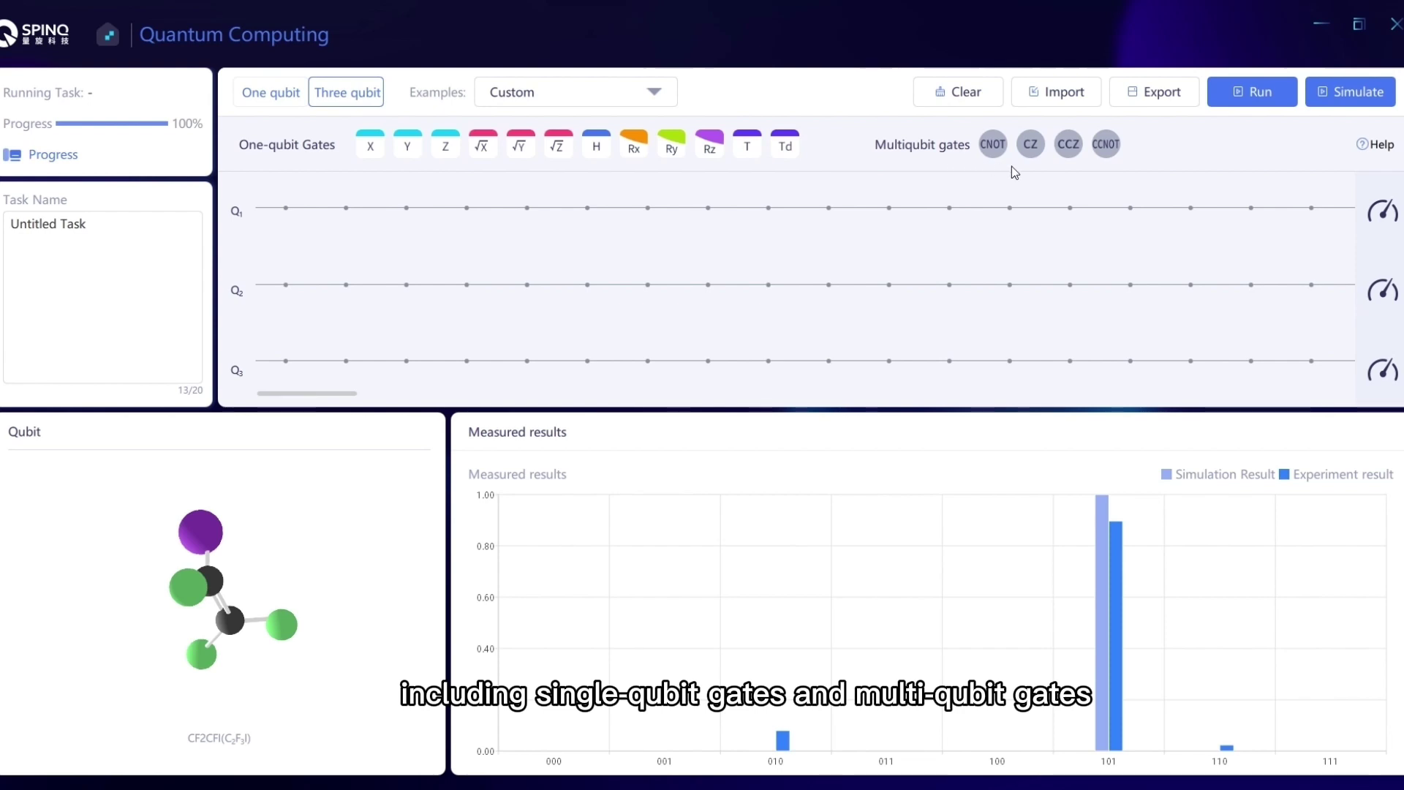
pyautogui.click(1389, 152)
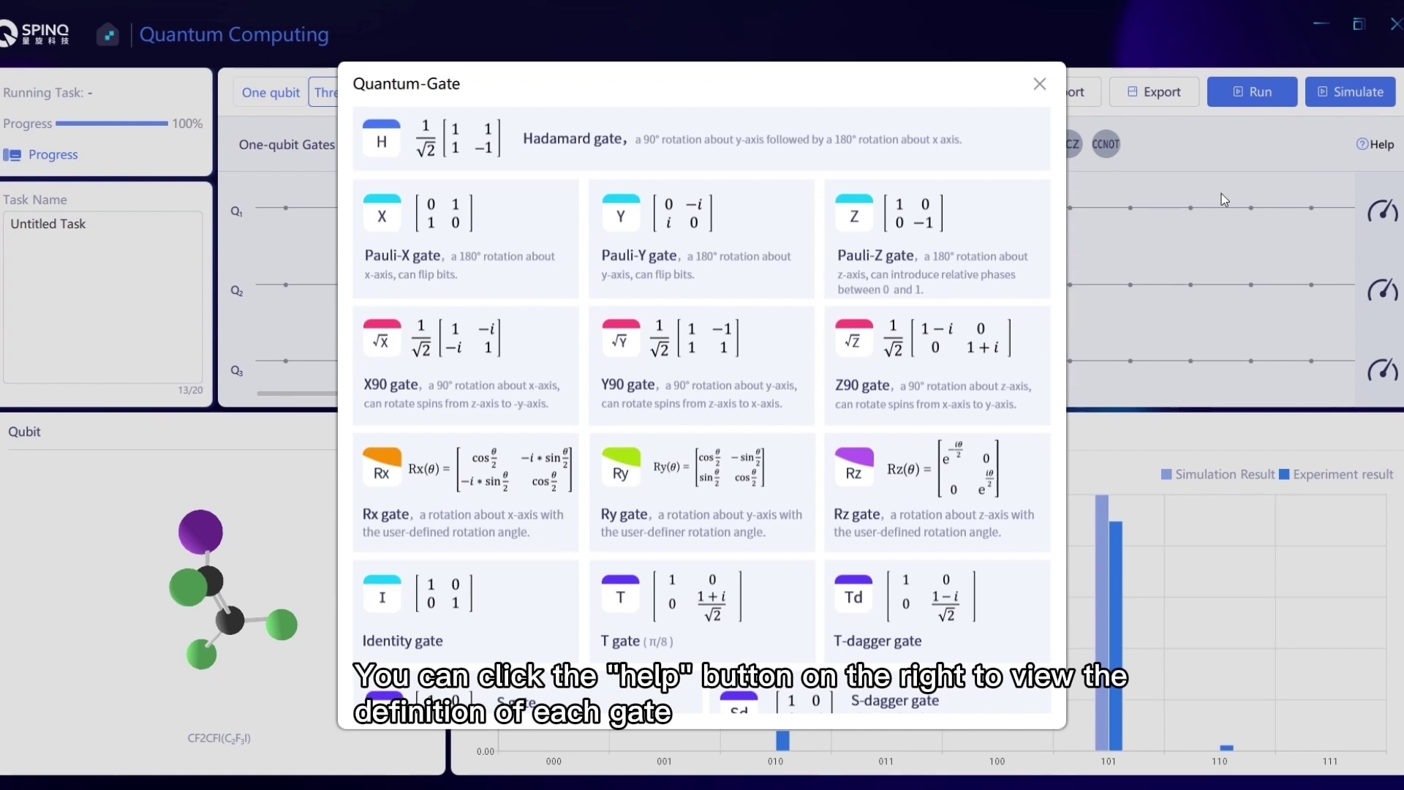
pyautogui.click(1038, 84)
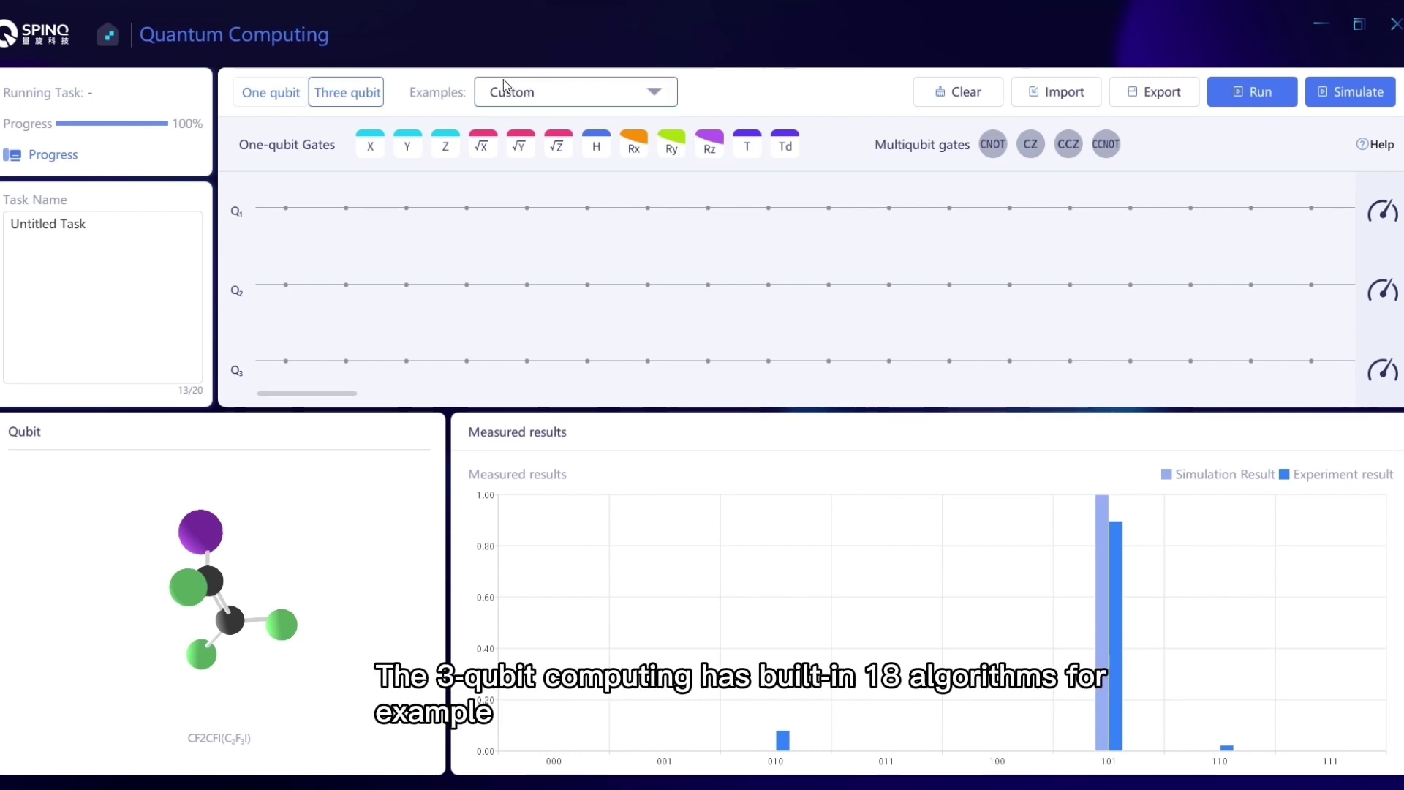
# Add an X gate on Q1, a Y gate on Q2, a CNOT from Q1 to Q2, and a three-qubit CCZ.
pyautogui.click(576, 89)
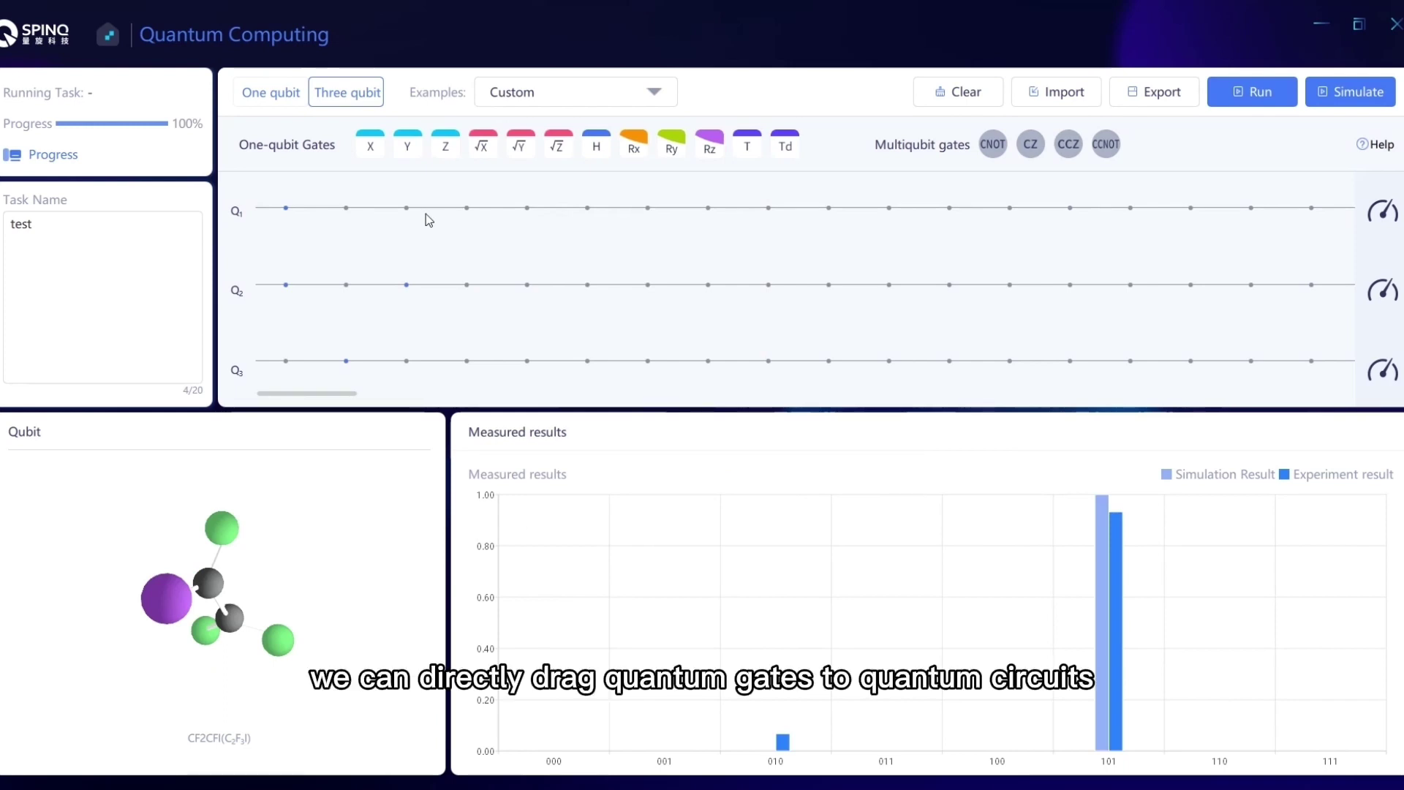
pyautogui.moveTo(370, 145); pyautogui.dragTo(287, 209)
pyautogui.moveTo(410, 146); pyautogui.dragTo(284, 289)
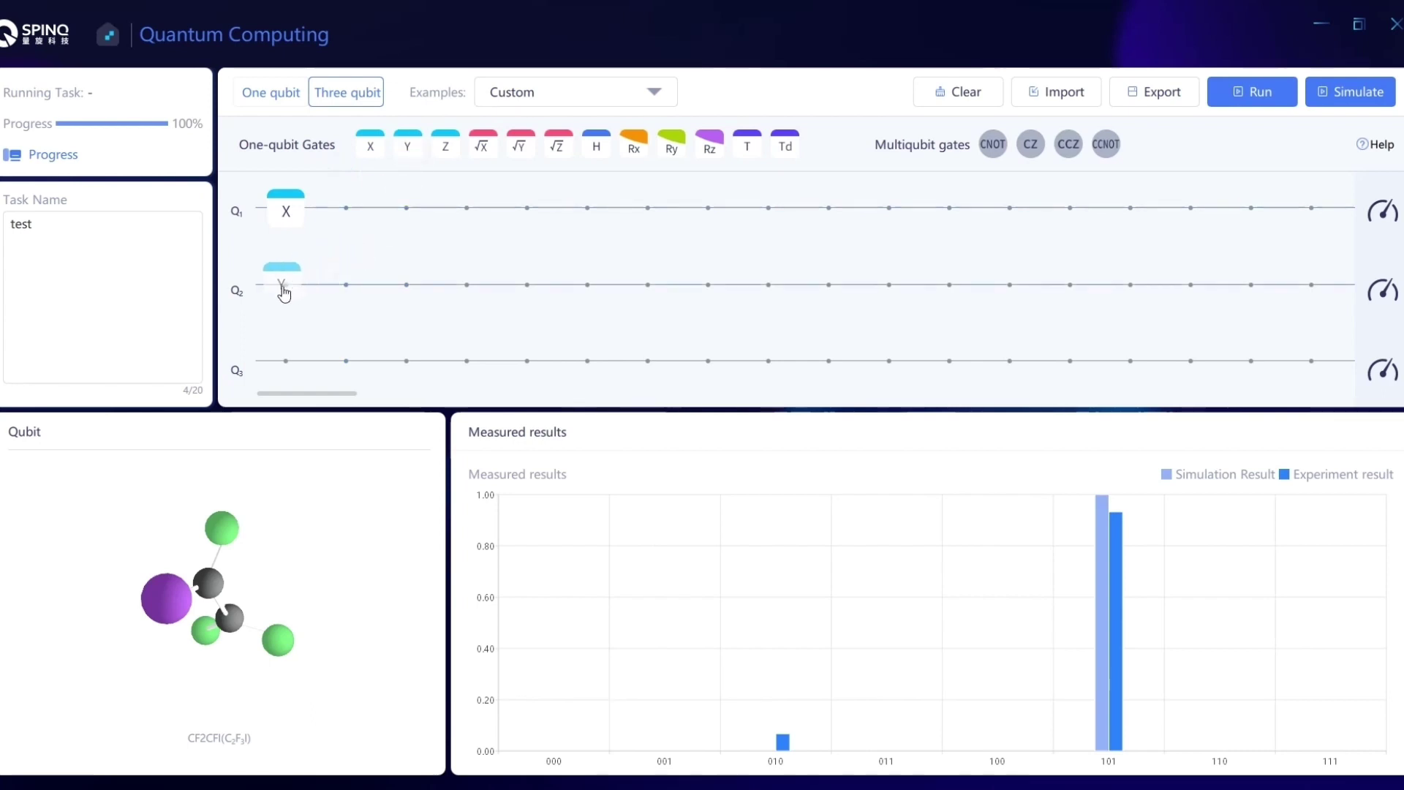
pyautogui.moveTo(993, 144); pyautogui.dragTo(395, 285)
pyautogui.moveTo(1067, 144); pyautogui.dragTo(408, 250)
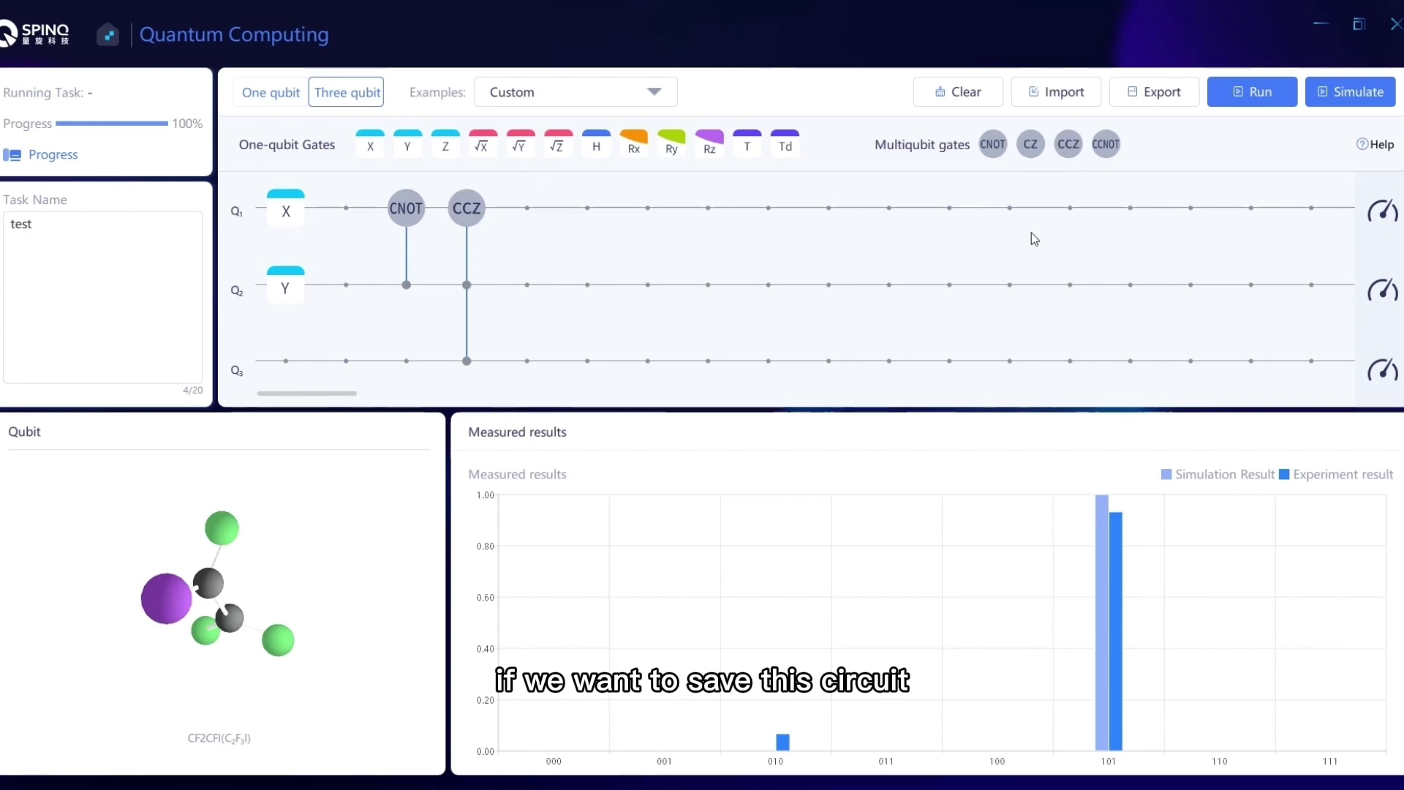
# Export the circuit as test.txt, clear it, then re-import test.txt to restore the gates.
pyautogui.click(1153, 93)
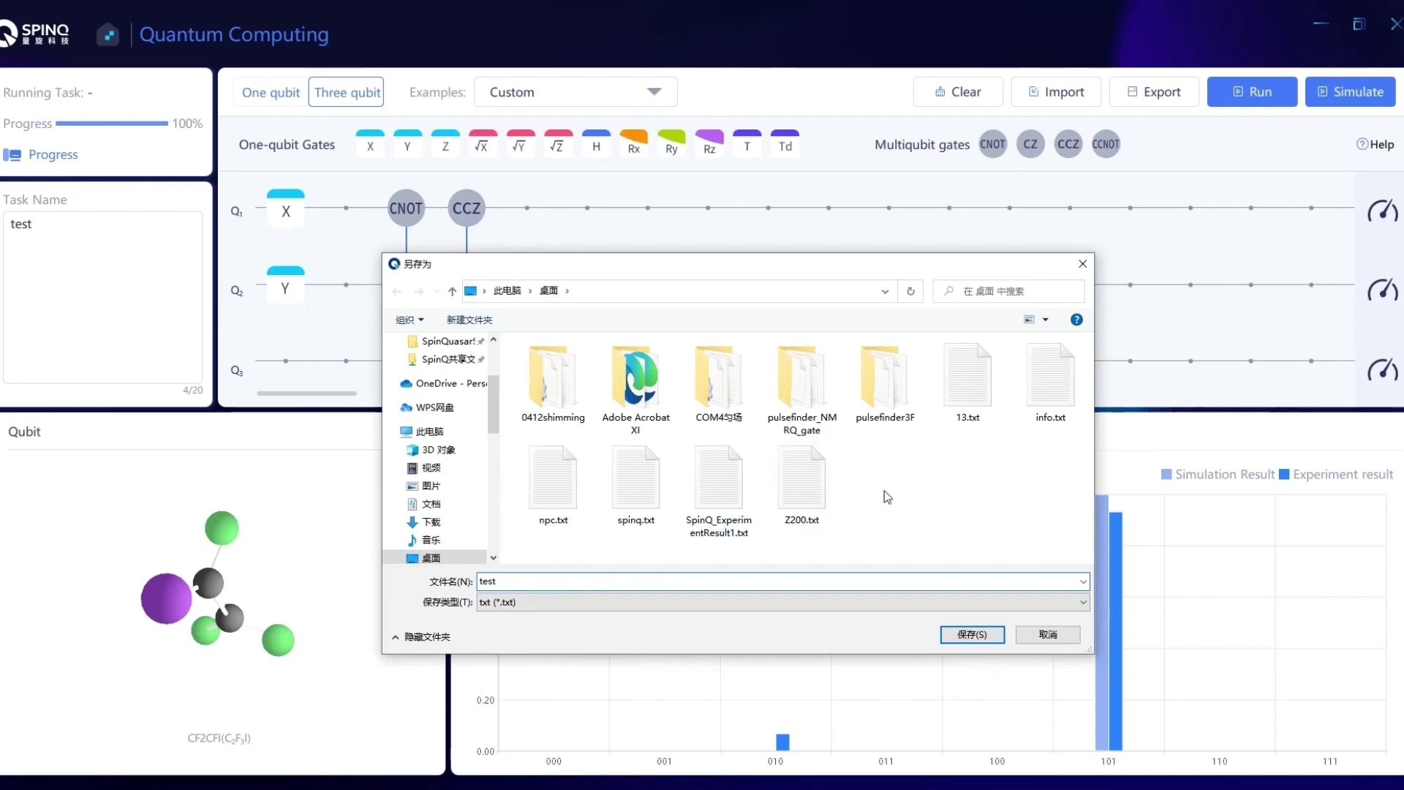
pyautogui.click(973, 636)
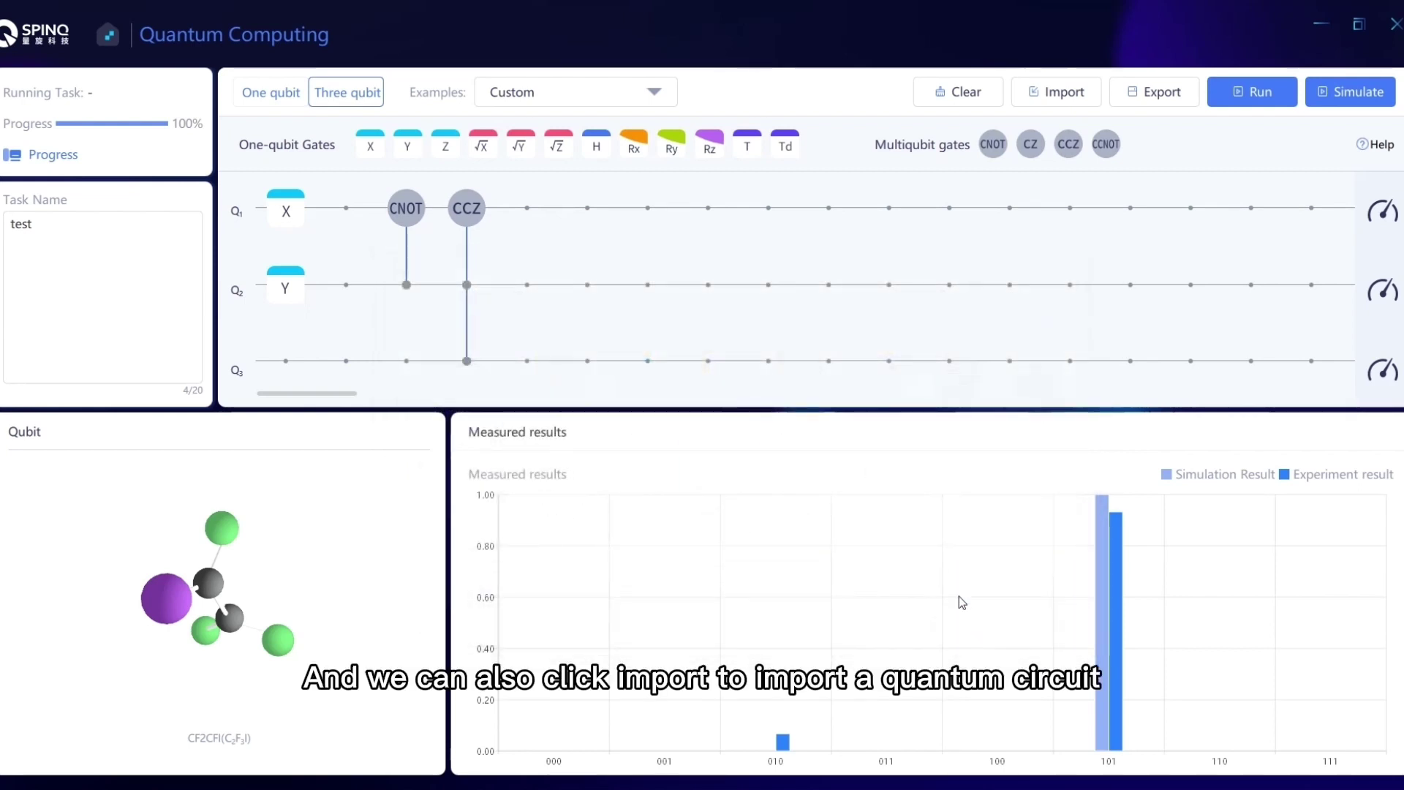
pyautogui.click(973, 93)
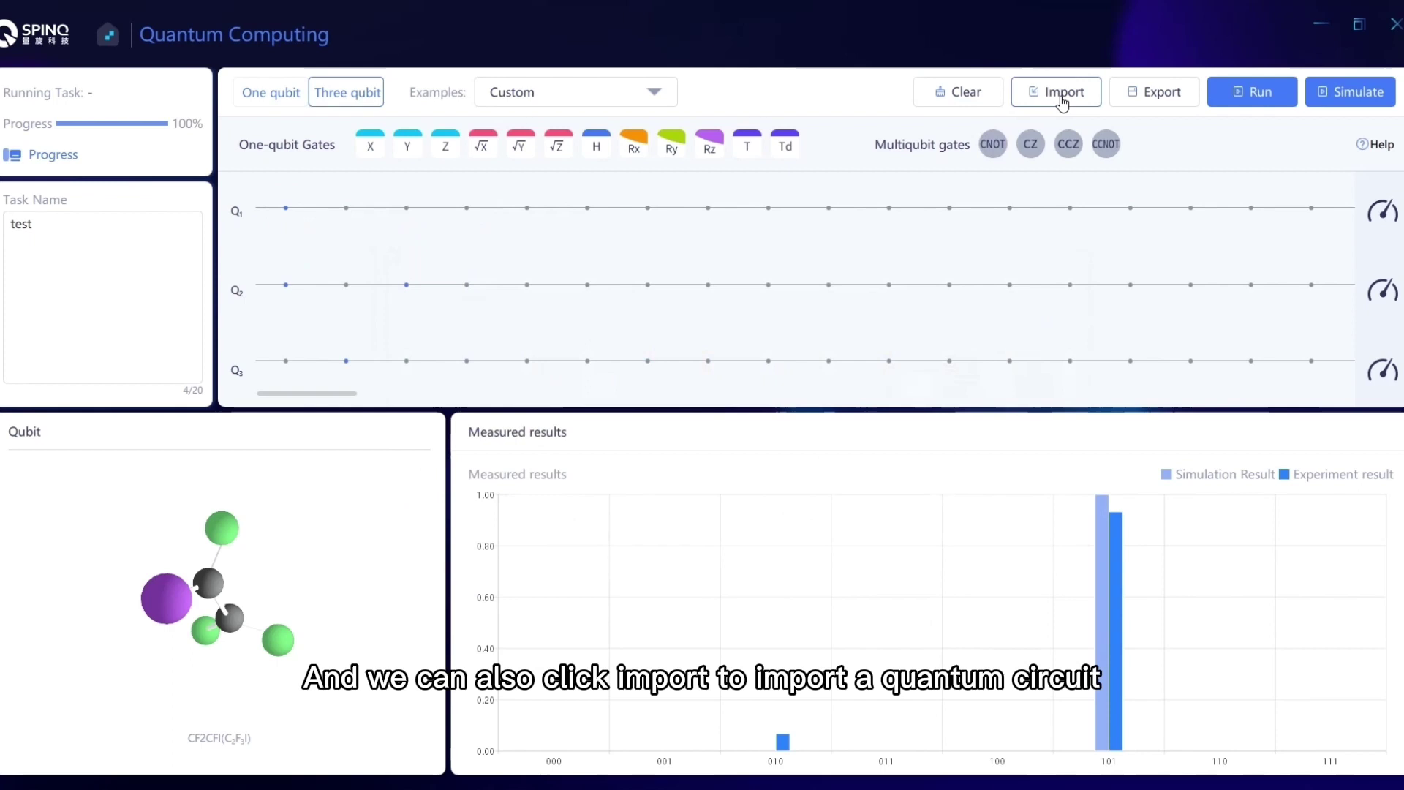
pyautogui.click(1063, 94)
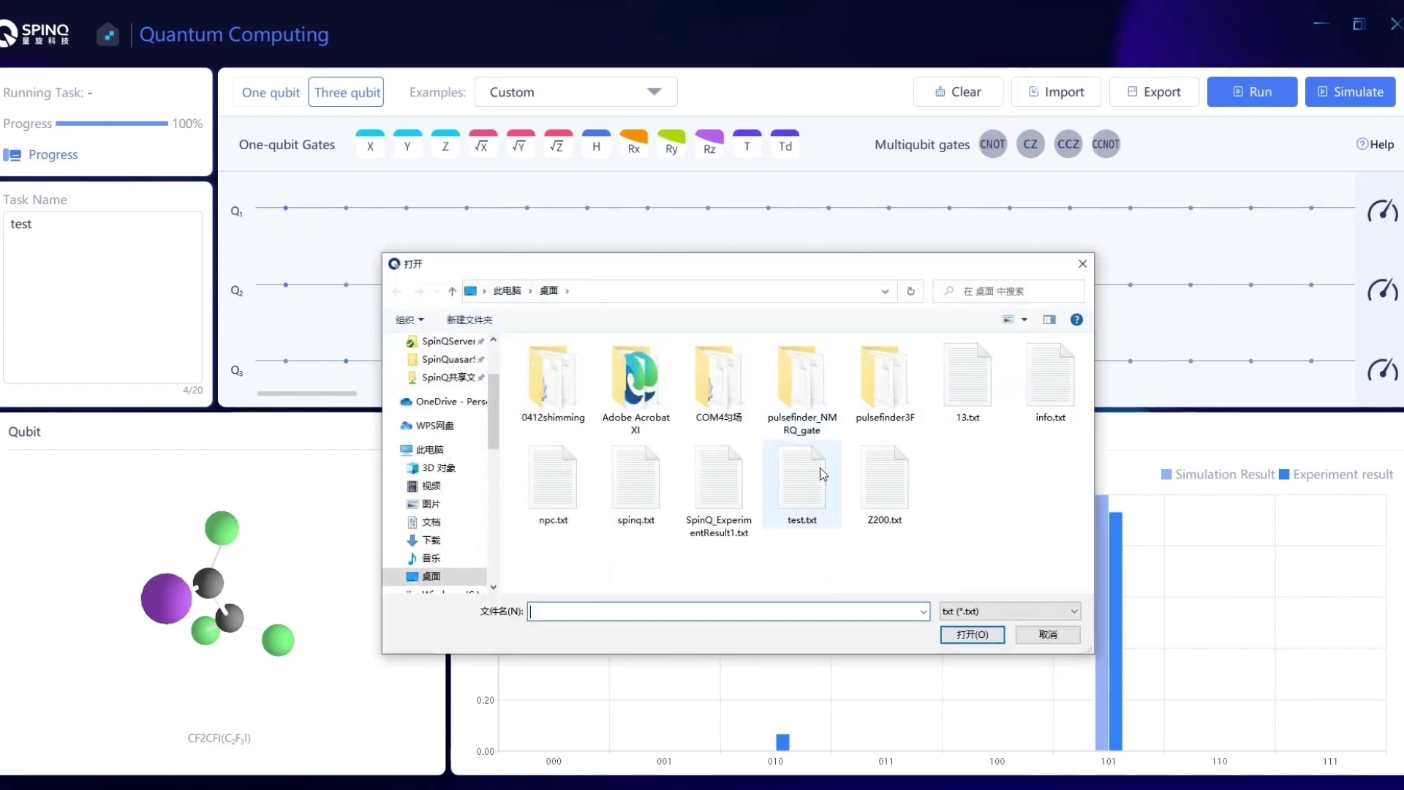
pyautogui.doubleClick(804, 484)
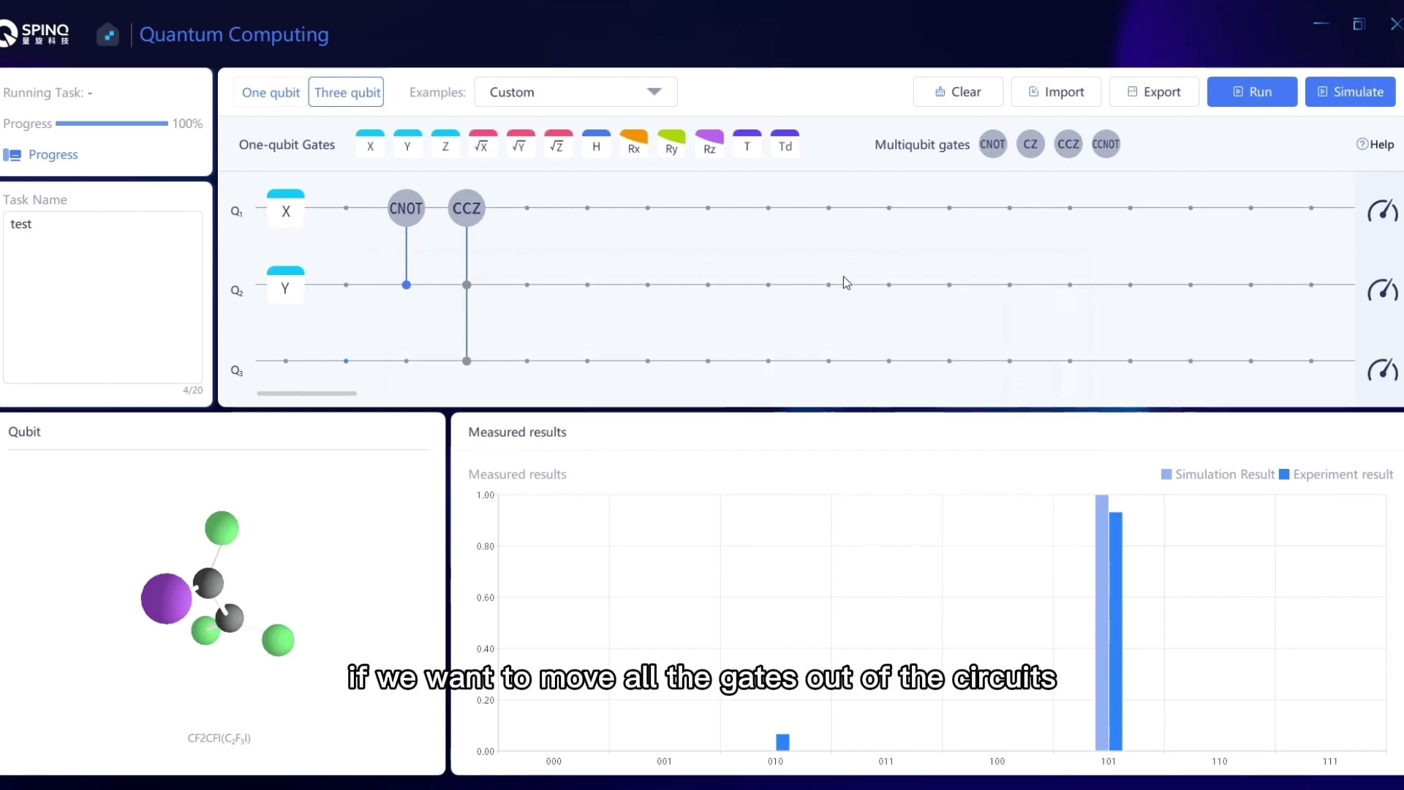
# Clear the circuit and load the Quantum addition example, simulating to 101 with probability 1.00.
pyautogui.click(973, 96)
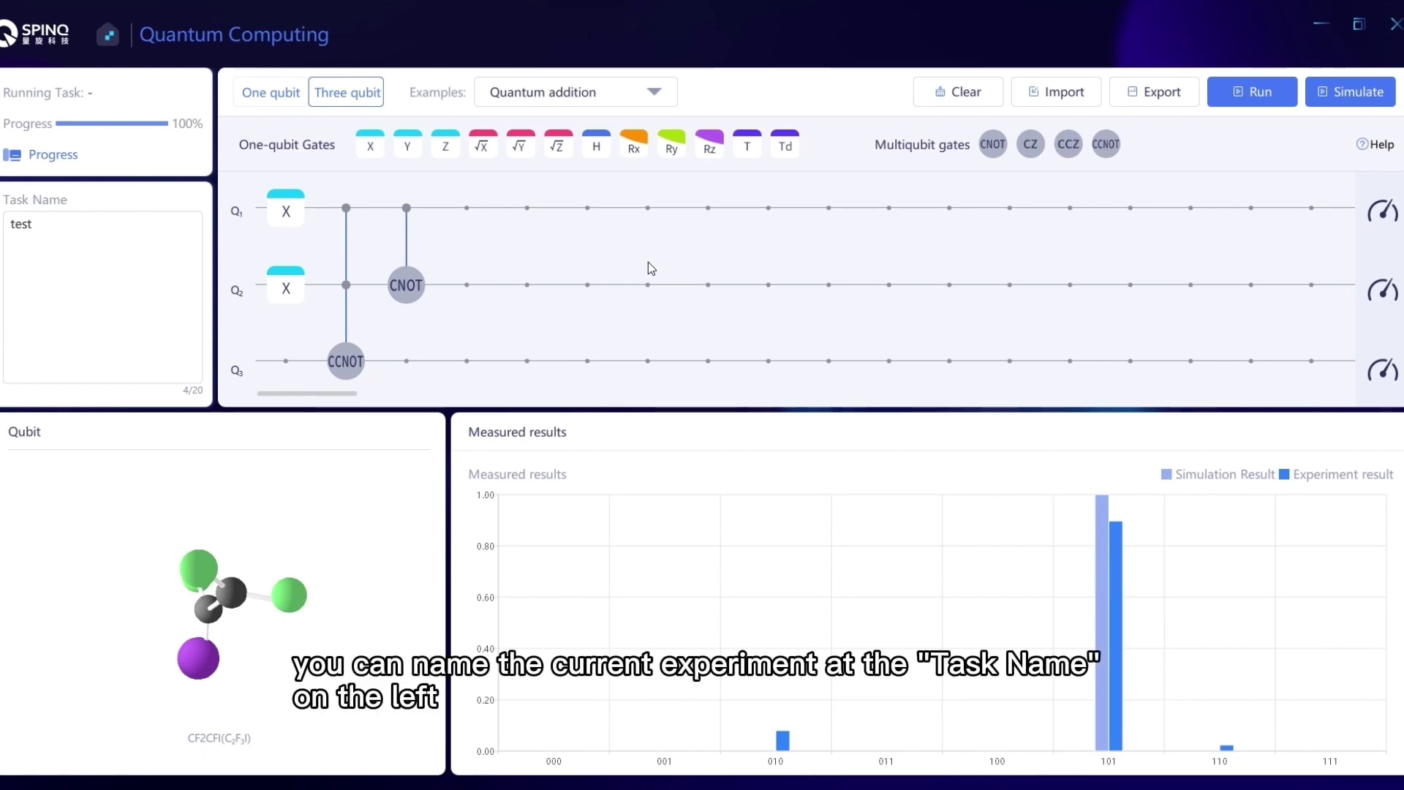
pyautogui.click(70, 254)
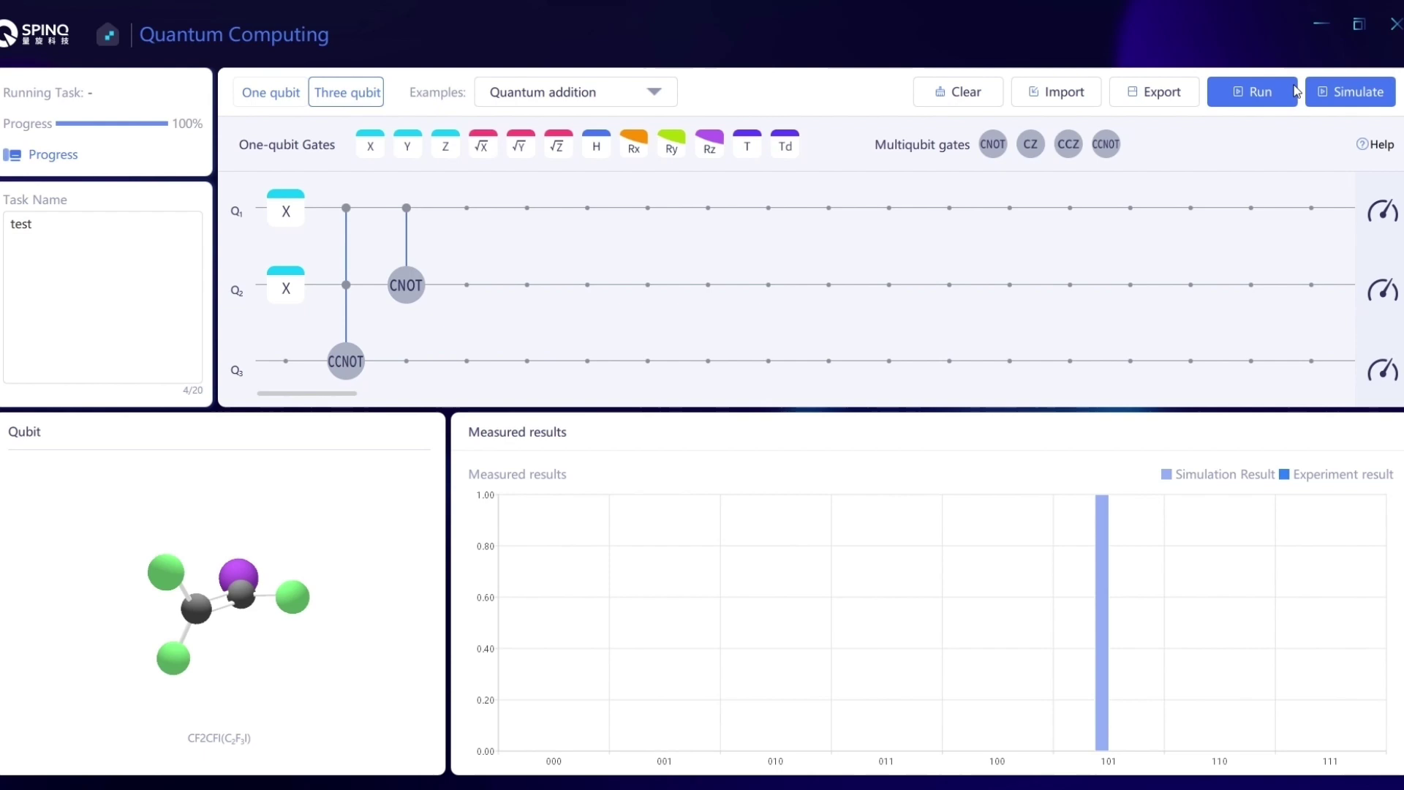
# Run the Quantum addition circuit on the device and check the task's FFT peak parameters.
pyautogui.click(1252, 93)
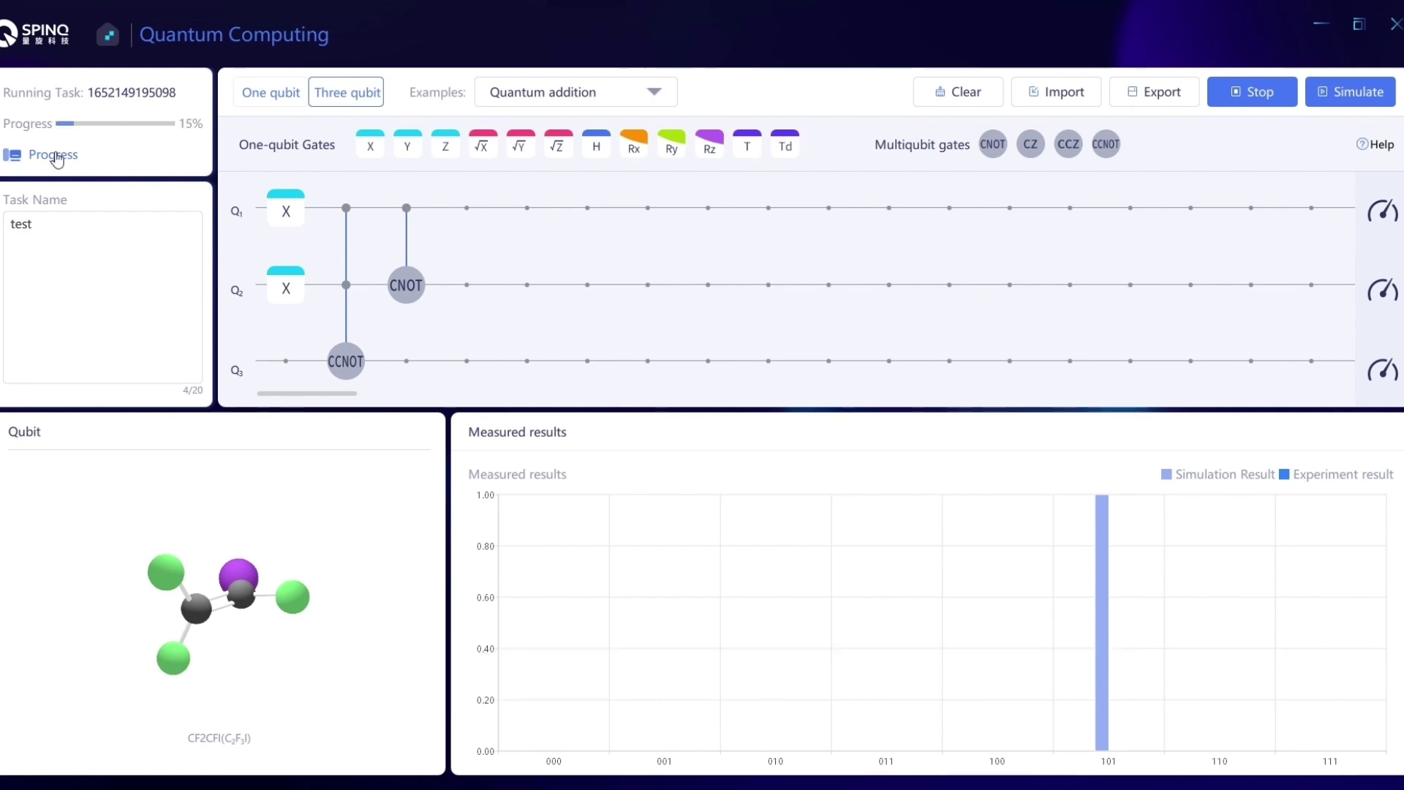
pyautogui.click(57, 156)
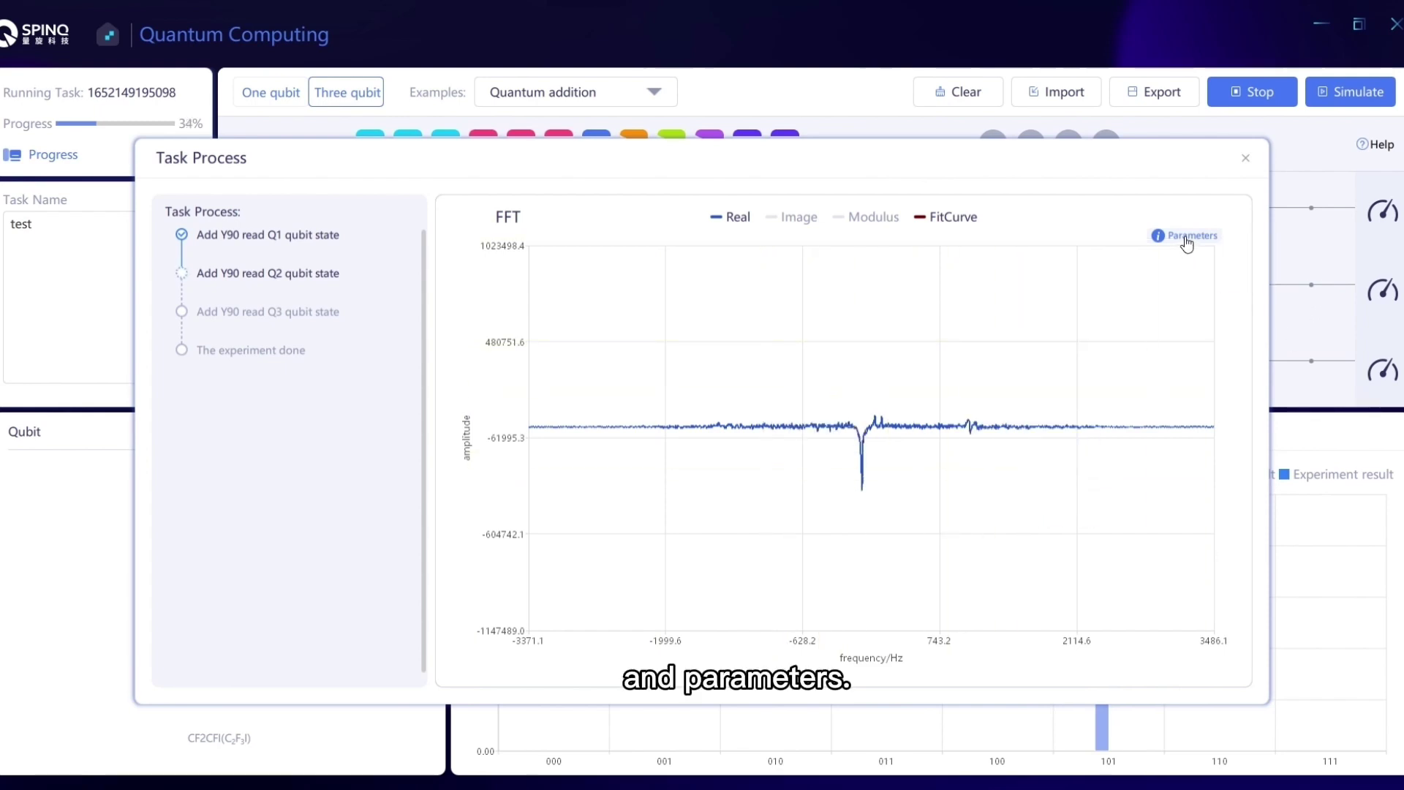
pyautogui.click(1158, 236)
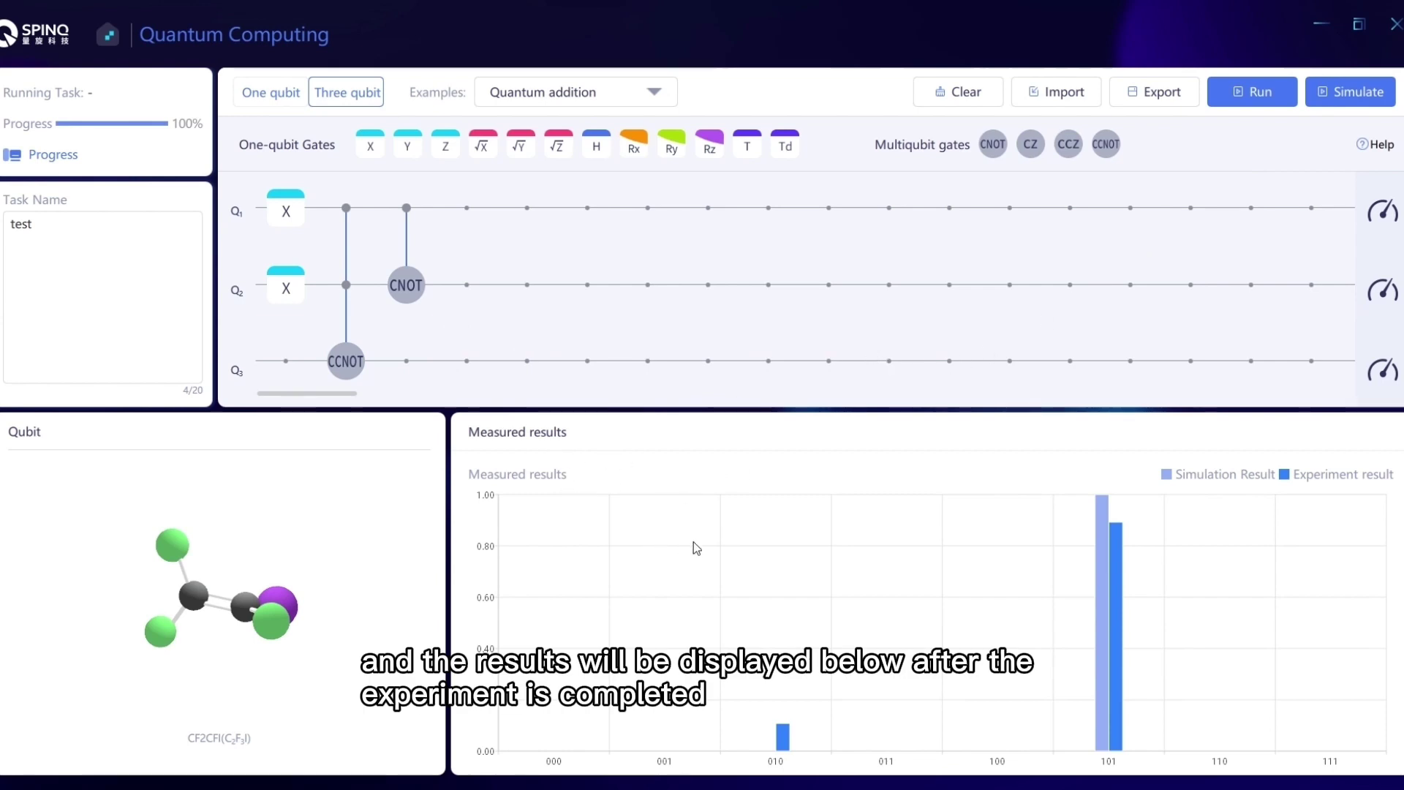
# Read the 101 measured values, including the 0.892 experiment result, and rotate the Qubit molecule.
pyautogui.moveTo(1103, 565)
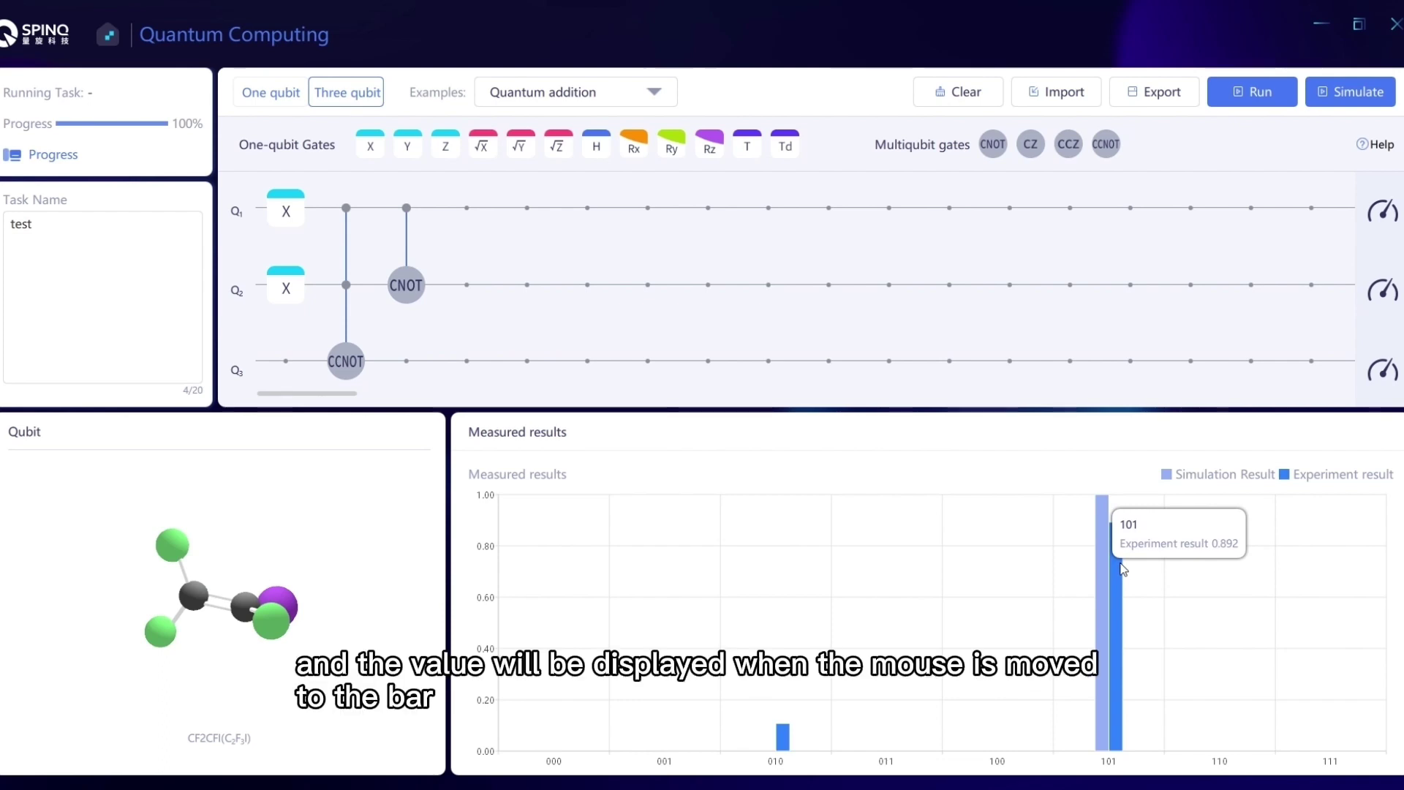
pyautogui.moveTo(1117, 559)
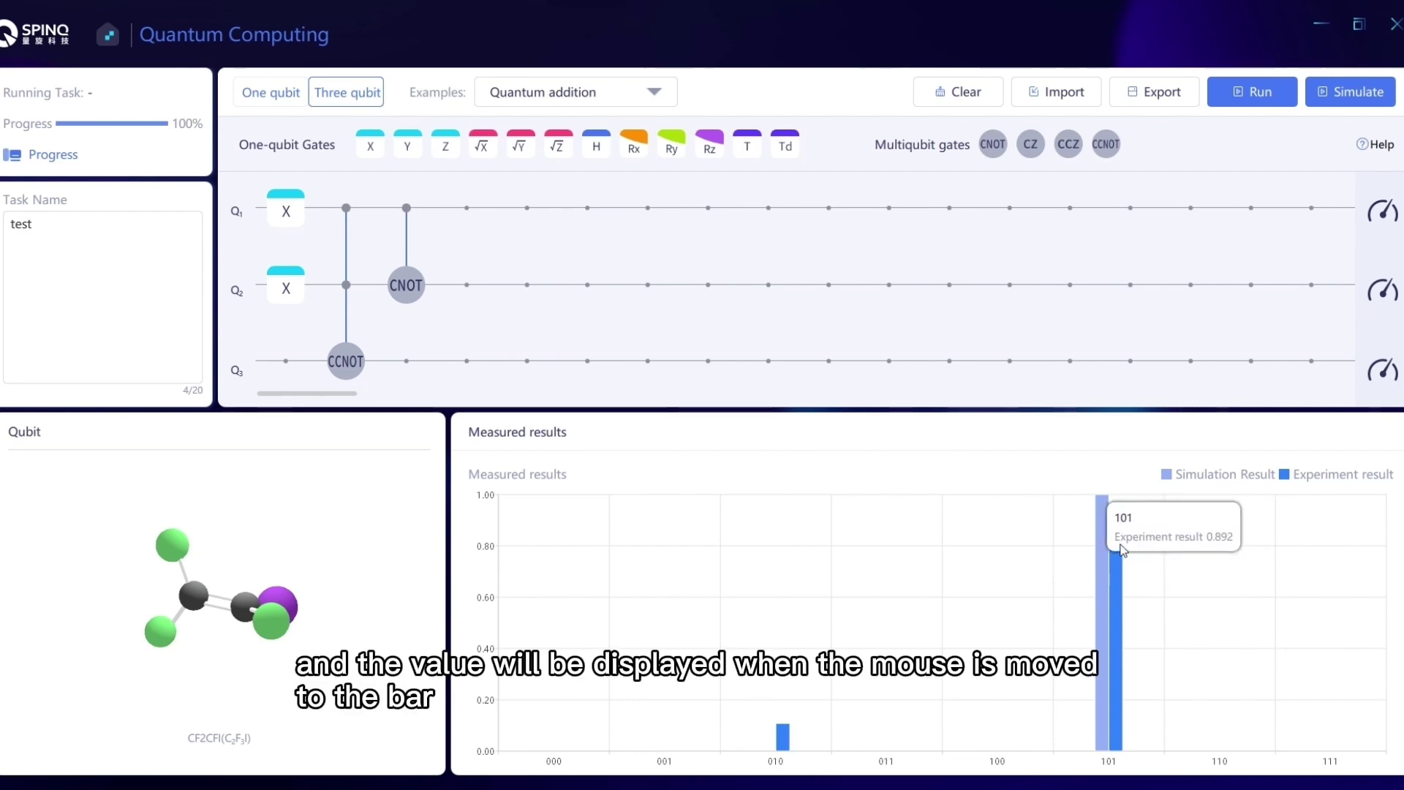
pyautogui.moveTo(409, 530); pyautogui.dragTo(65, 564)
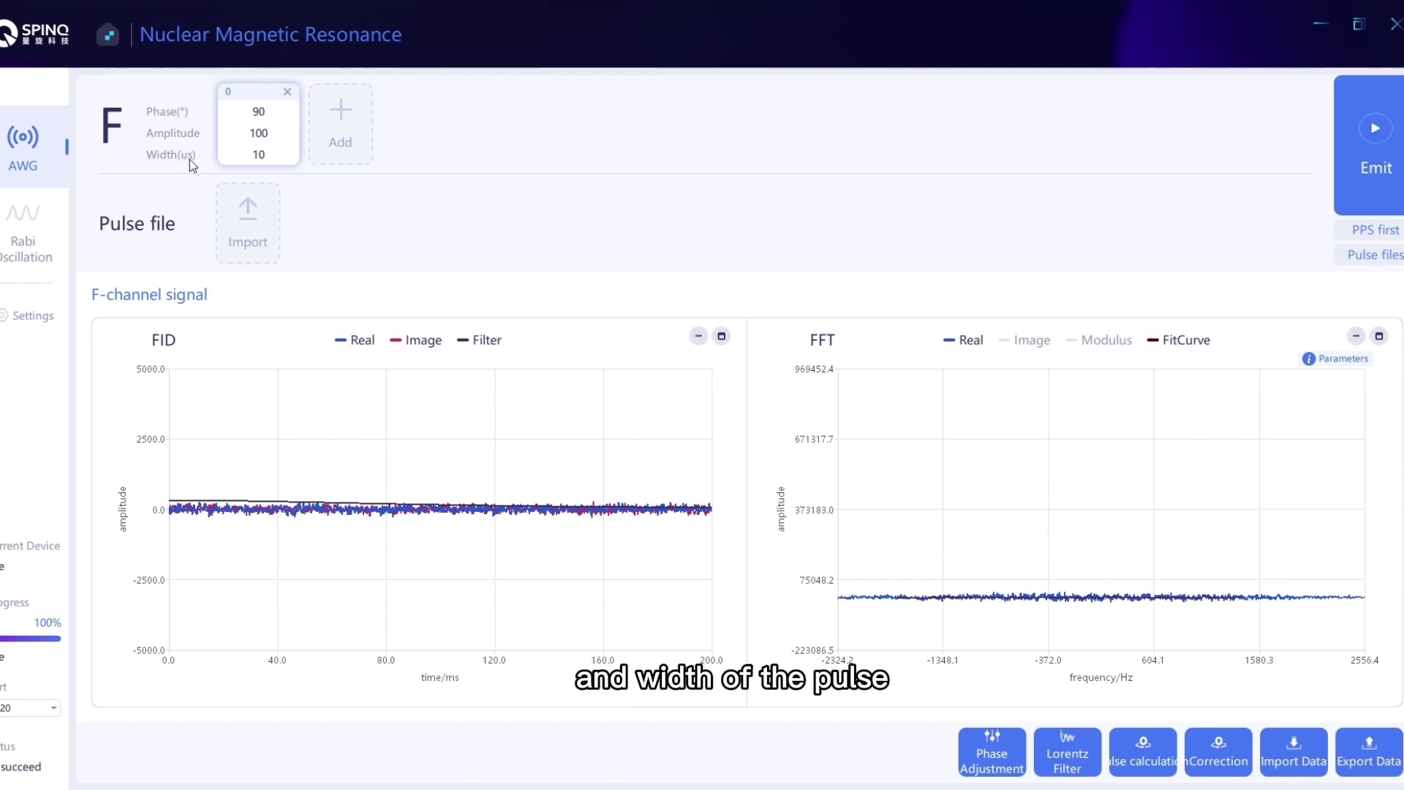
# Emit the F-channel pulse at phase 90°, amplitude 100 and width 10 µs.
pyautogui.click(1392, 146)
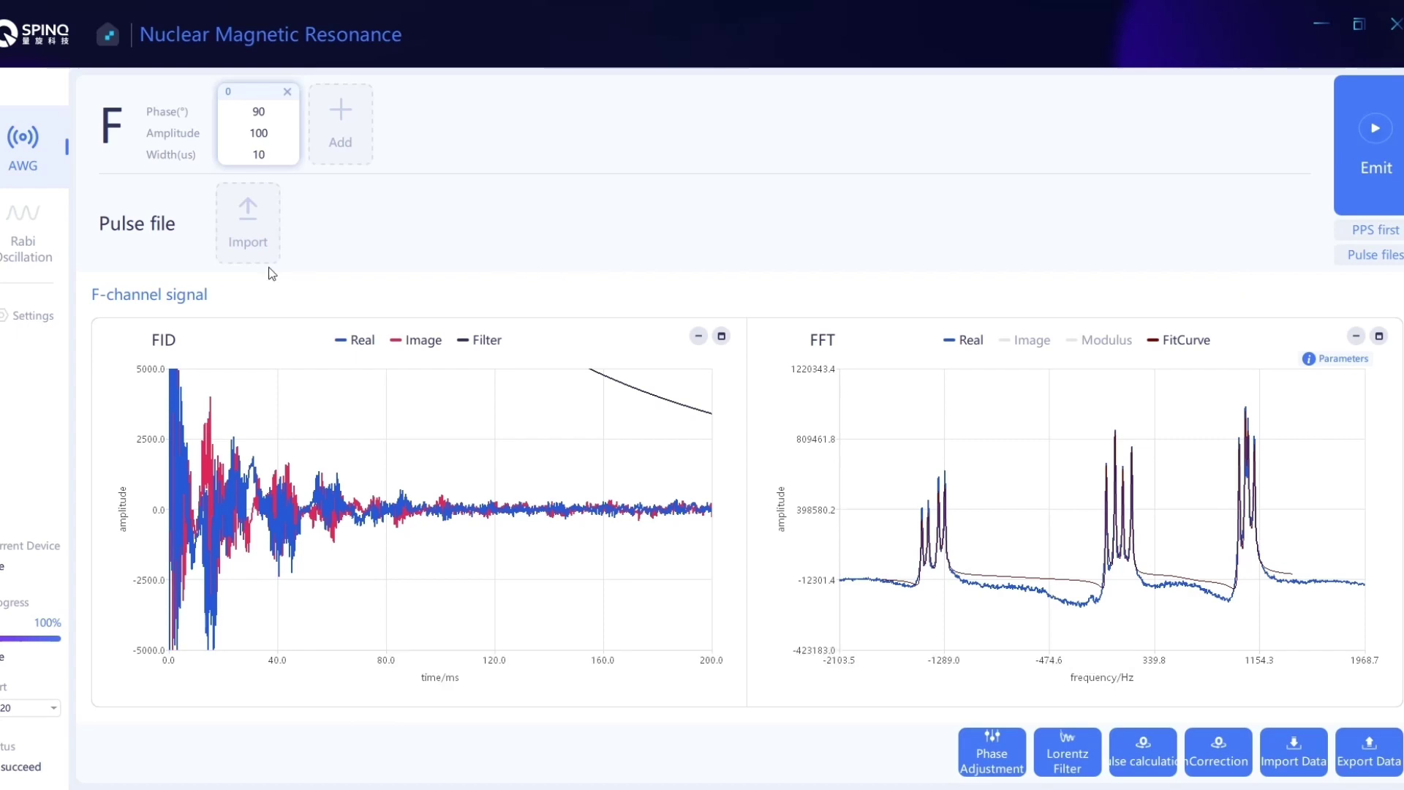
# Import the F1_Y90.spinq and X90 pulse files and emit them.
pyautogui.click(248, 231)
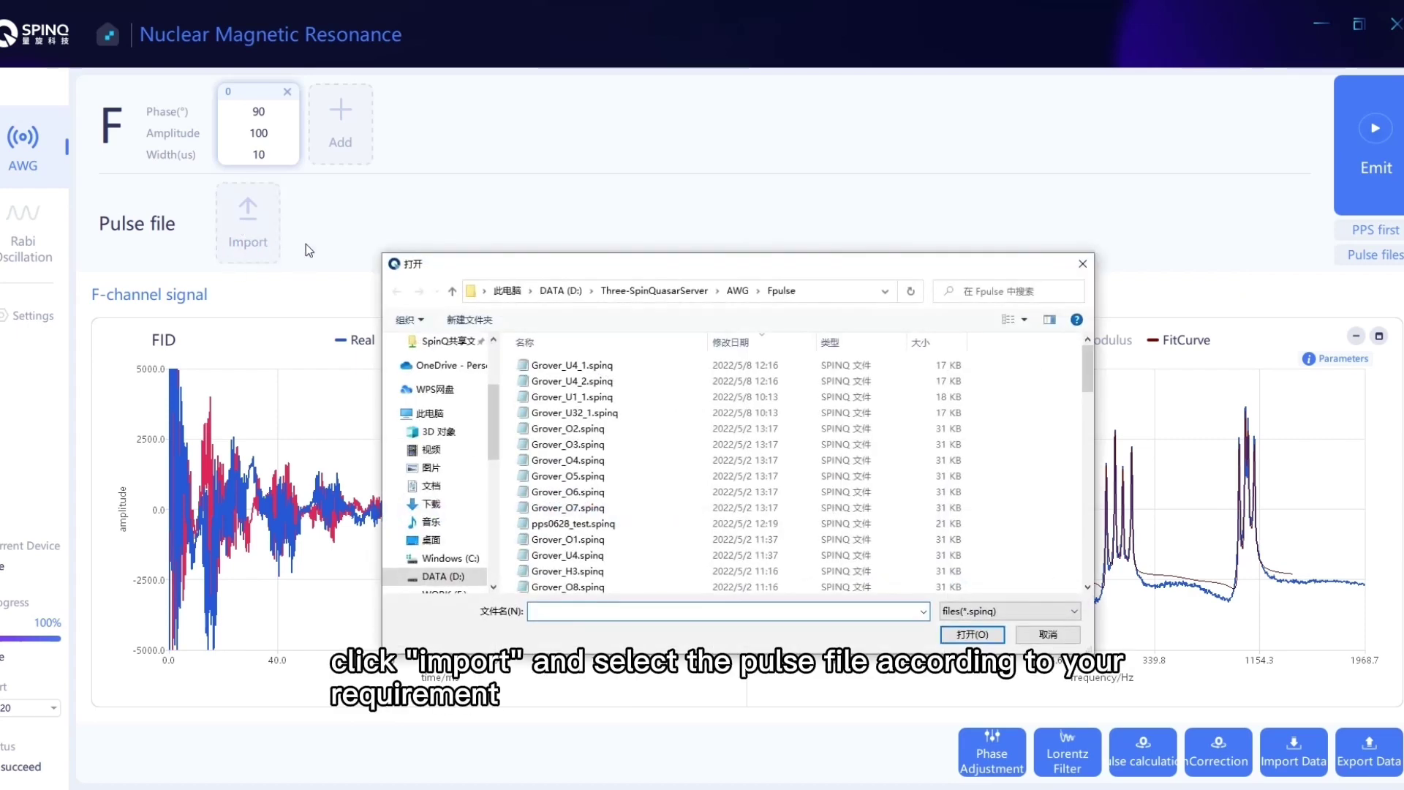
pyautogui.scroll(-4, 710, 495)
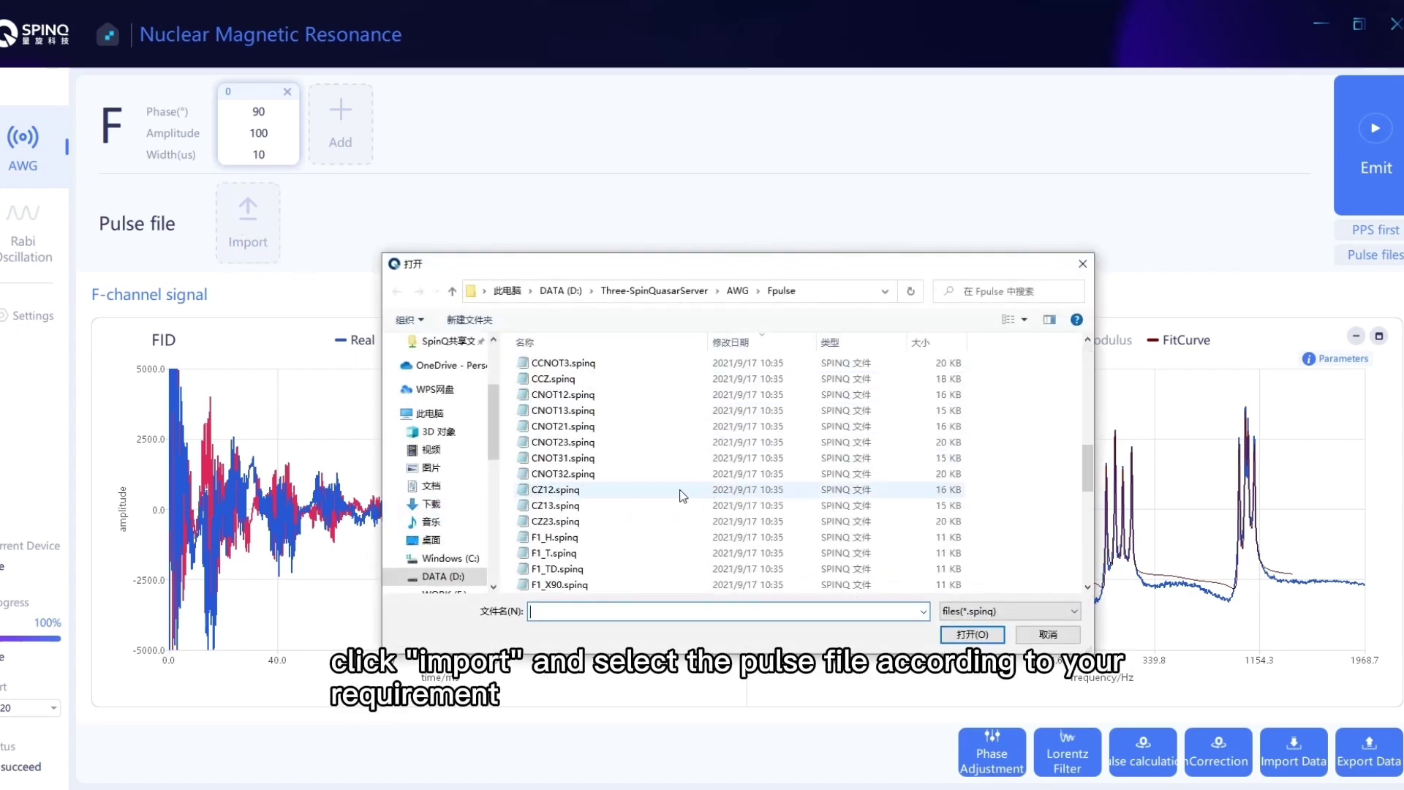
pyautogui.scroll(-6, 705, 491)
pyautogui.doubleClick(634, 395)
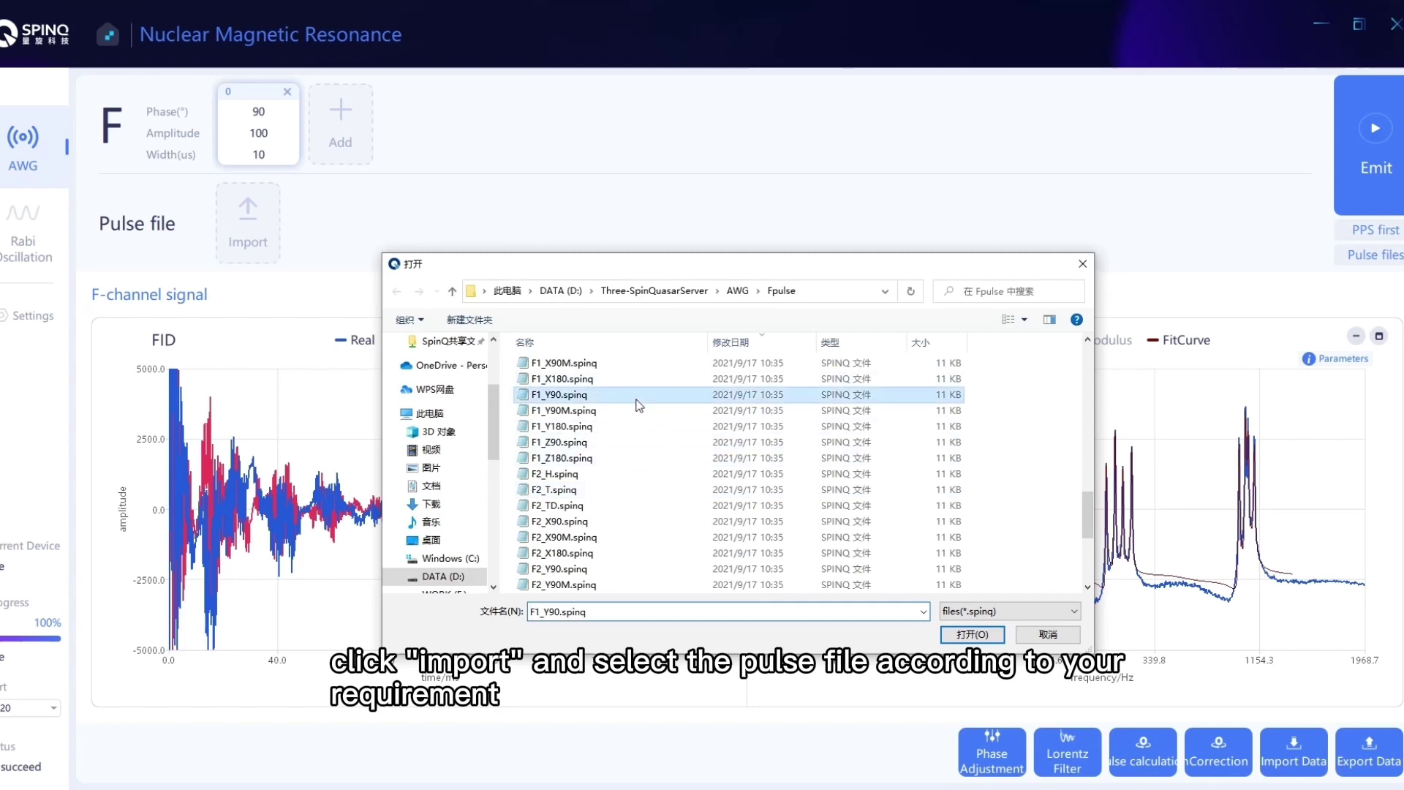
pyautogui.scroll(-10, 652, 458)
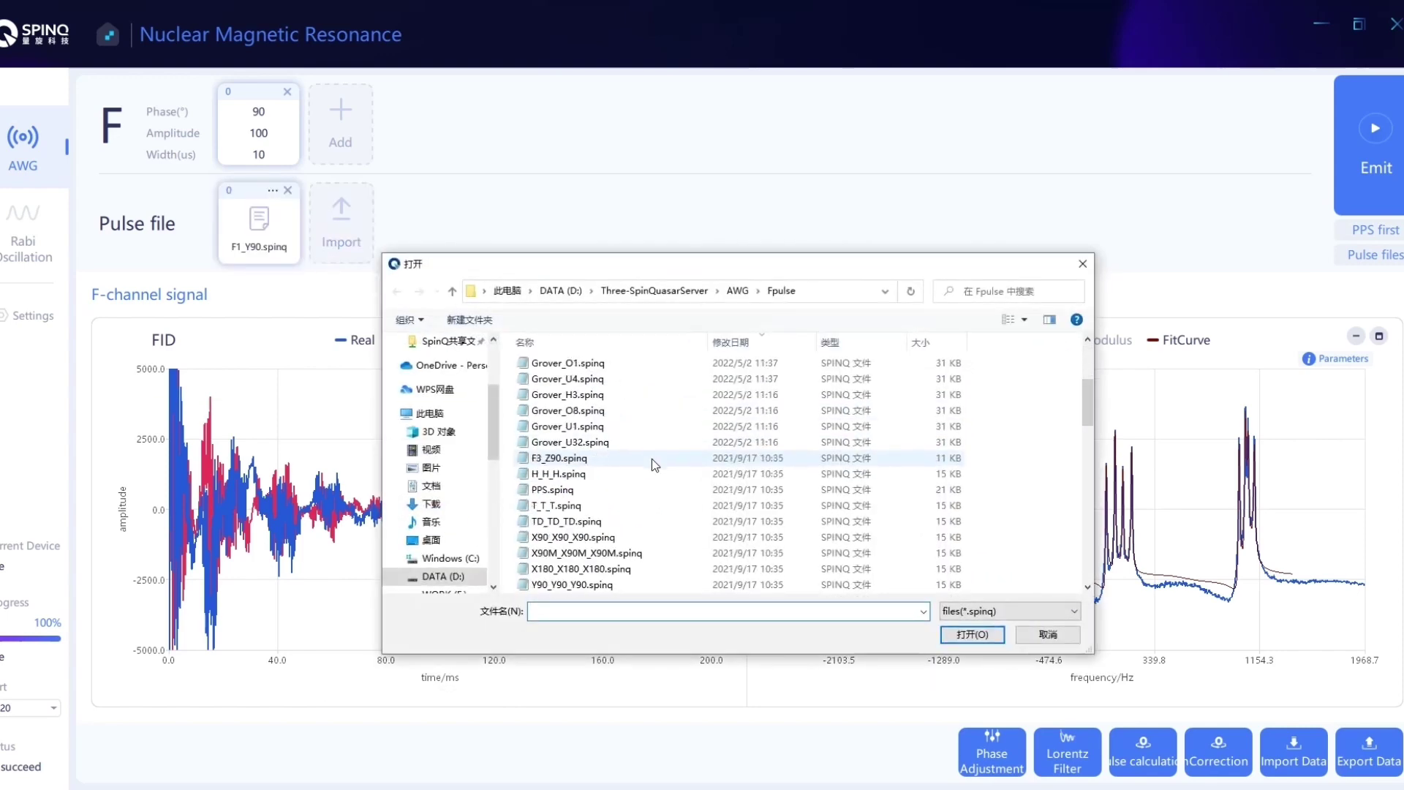
pyautogui.scroll(-4, 651, 459)
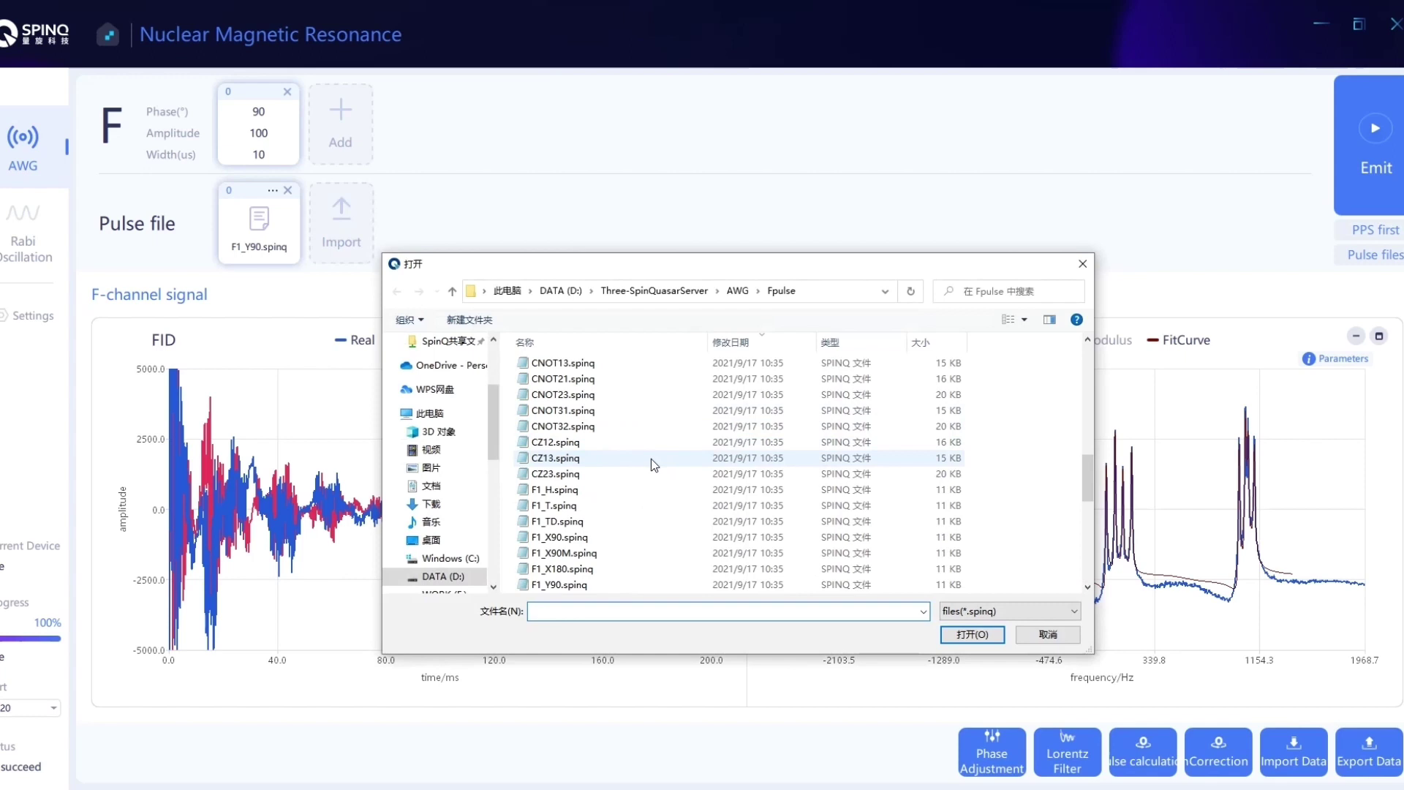
pyautogui.doubleClick(620, 539)
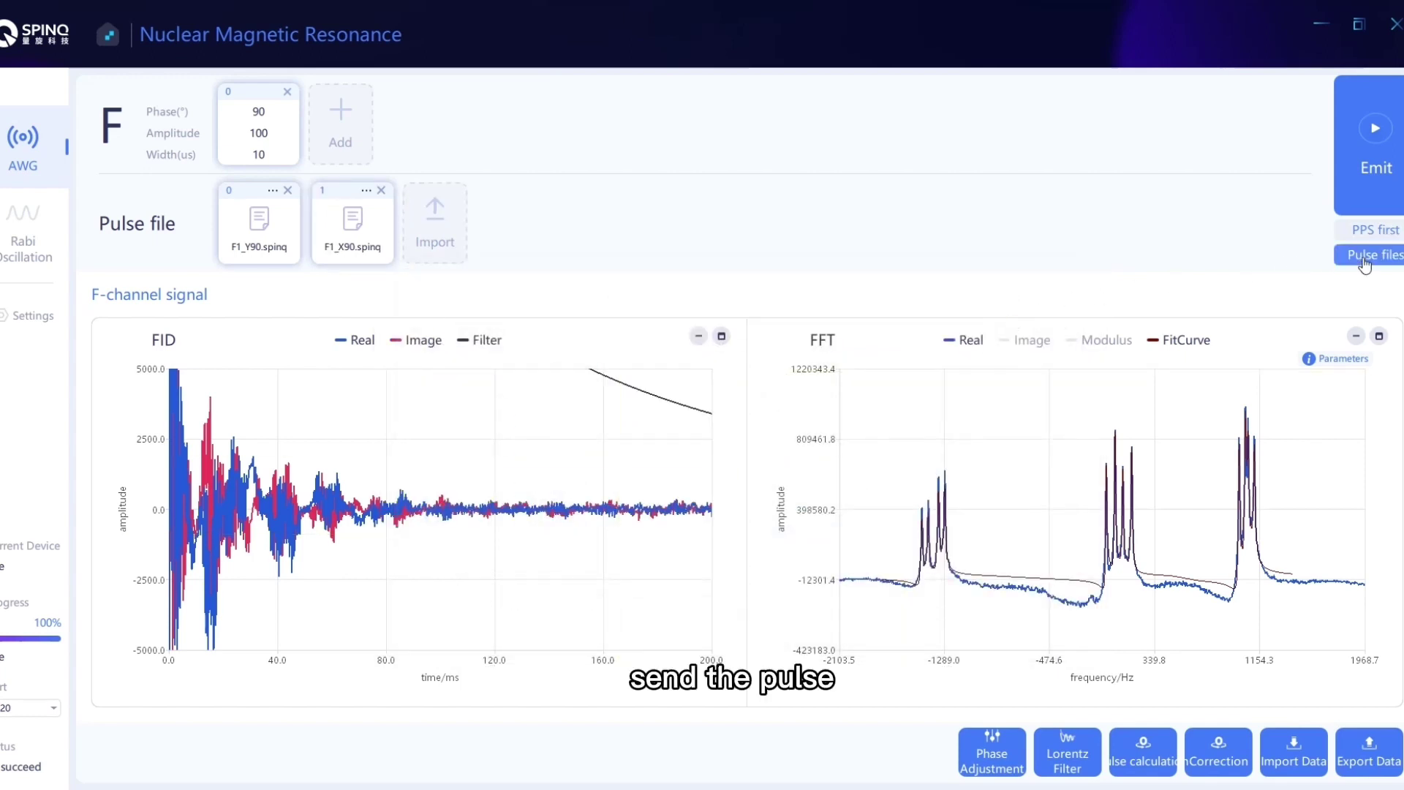
pyautogui.click(1371, 155)
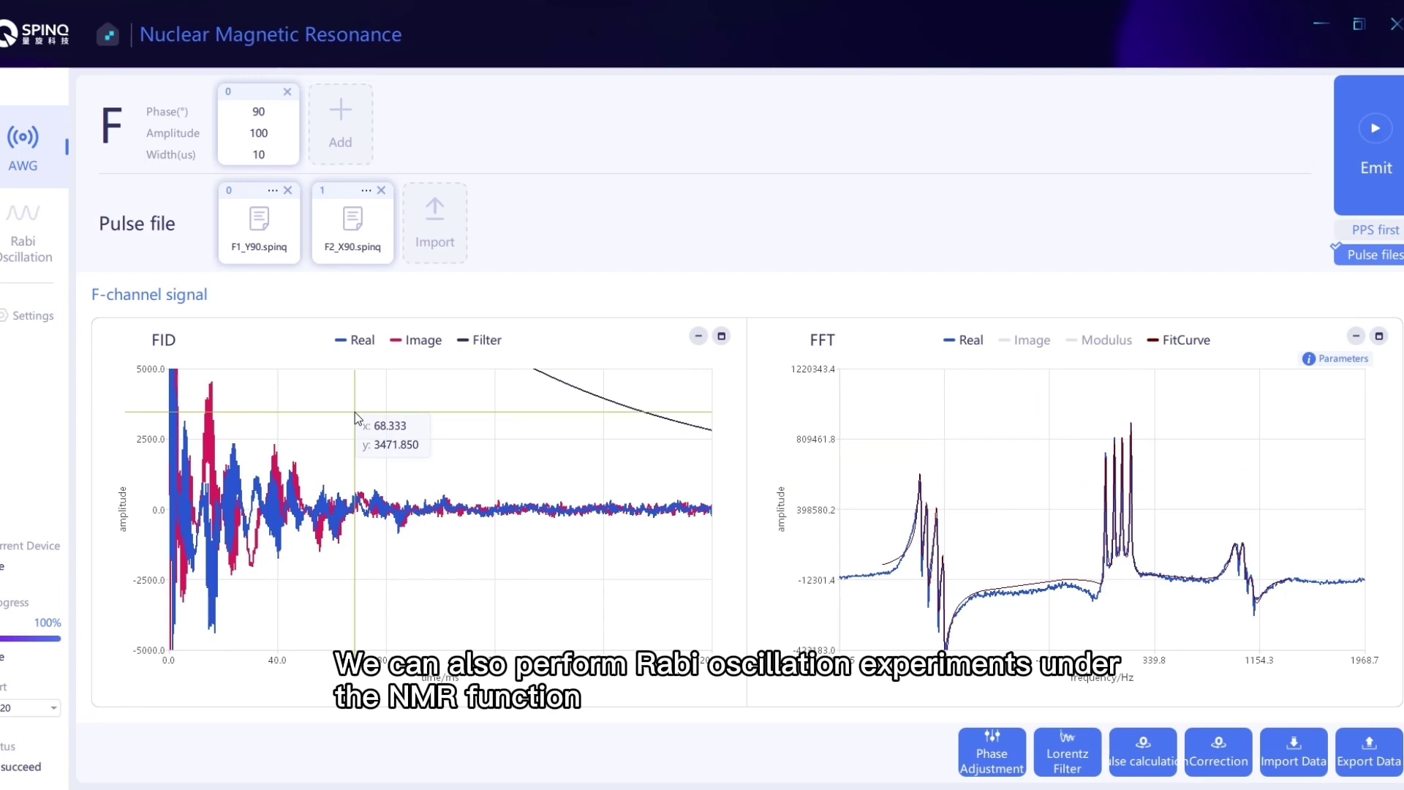
# Start the Rabi calibration sweep (0–50 µs, 2 µs steps), yielding a 10.27 µs 90° pulse.
pyautogui.click(27, 239)
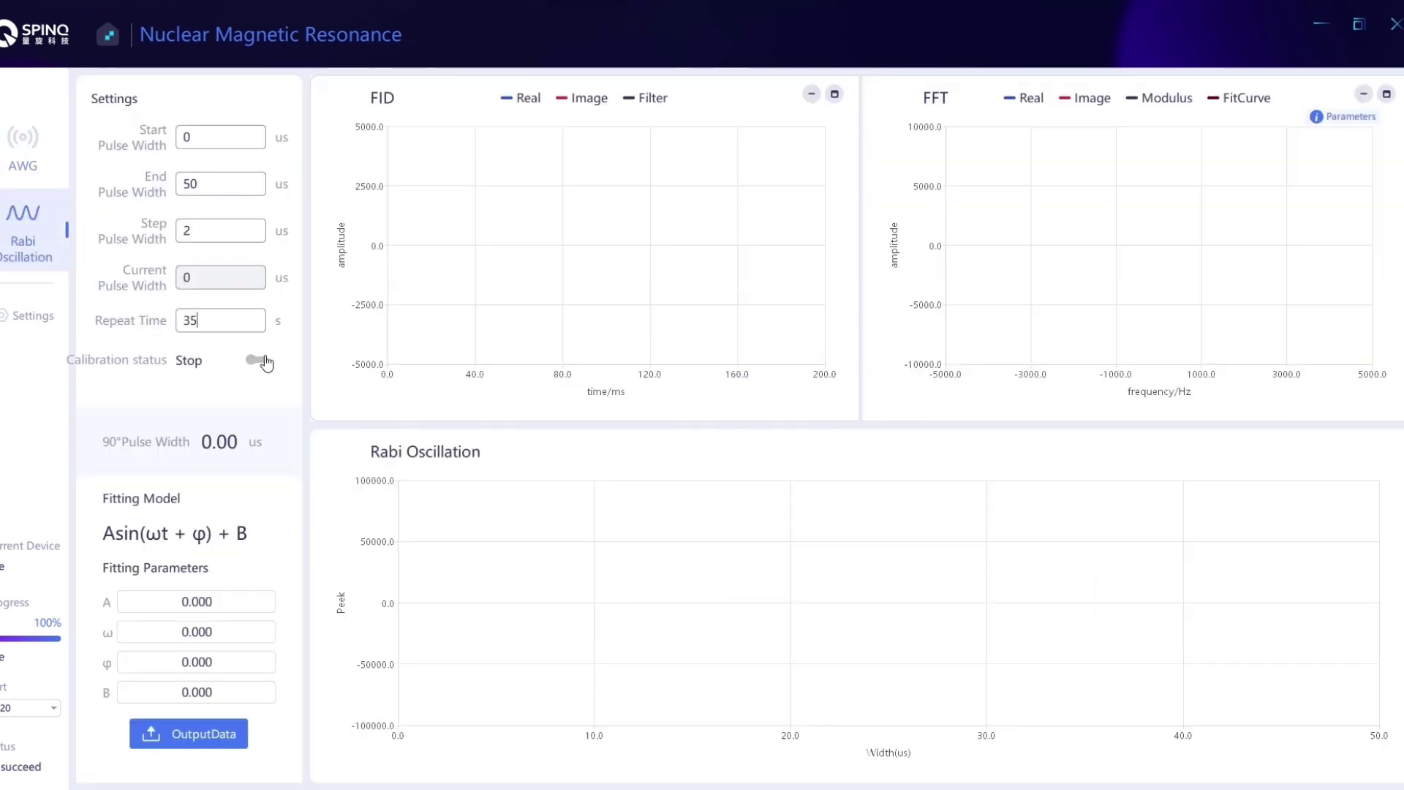
pyautogui.click(258, 360)
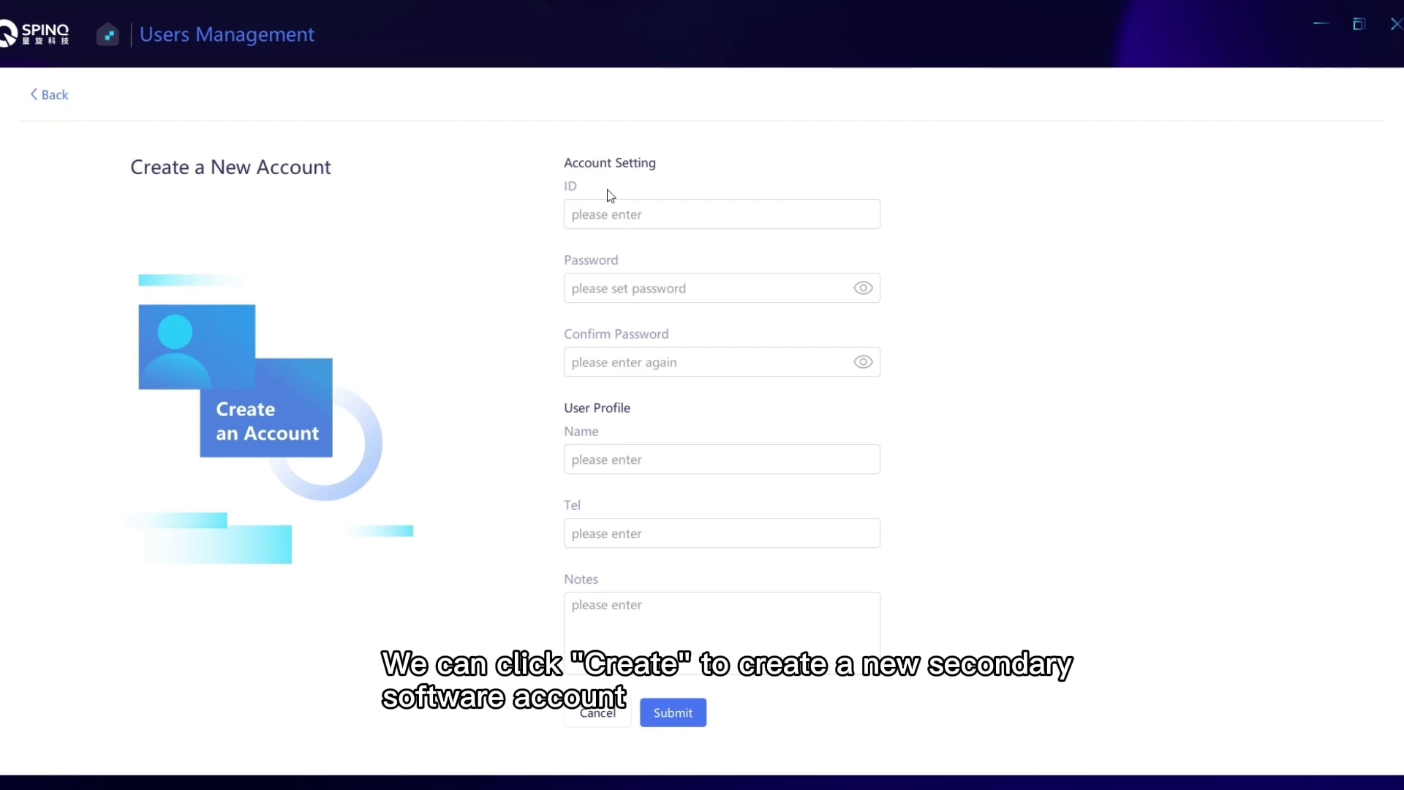
# Create a secondary account with an ID, password and name, then delete it.
pyautogui.click(658, 221)
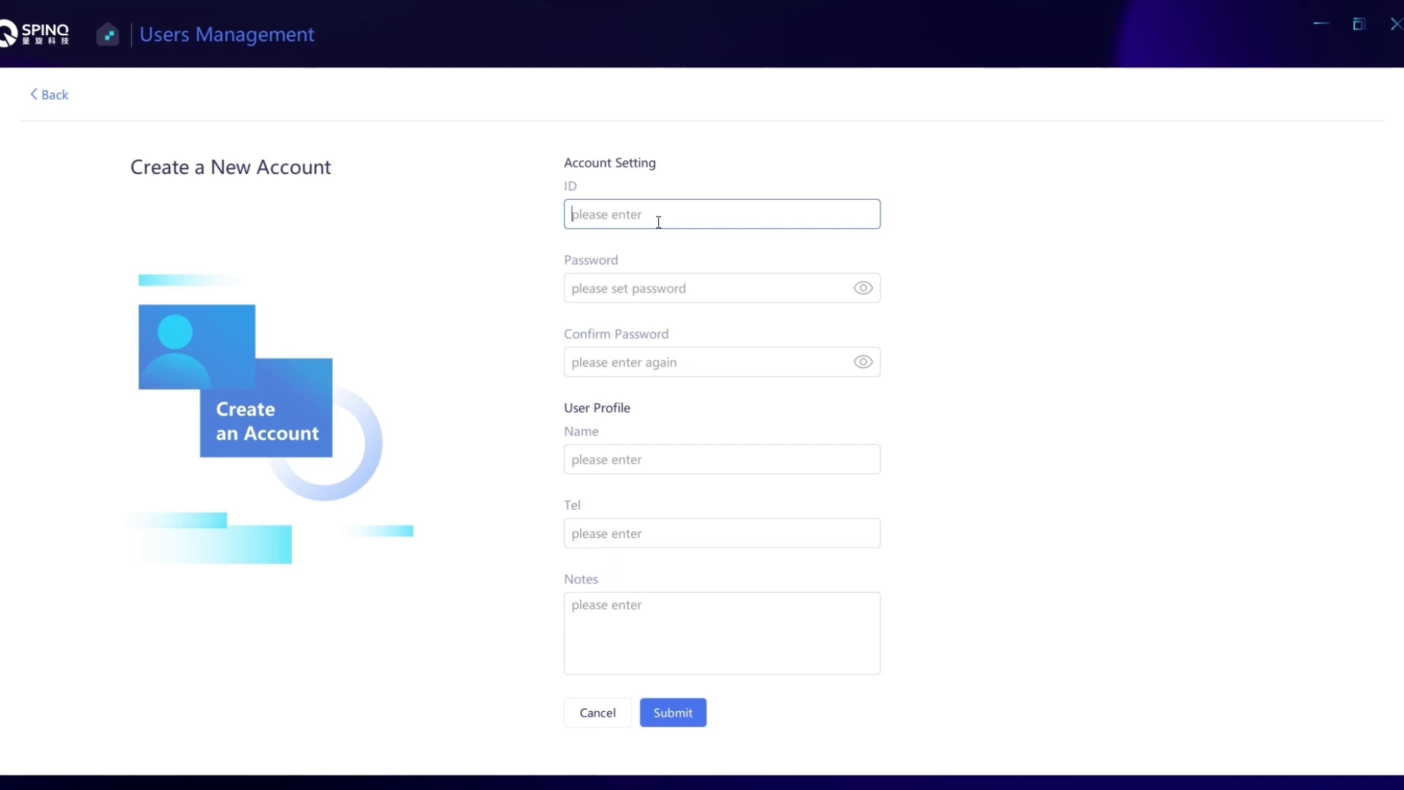
pyautogui.write('123')
pyautogui.click(697, 303)
pyautogui.write('123')
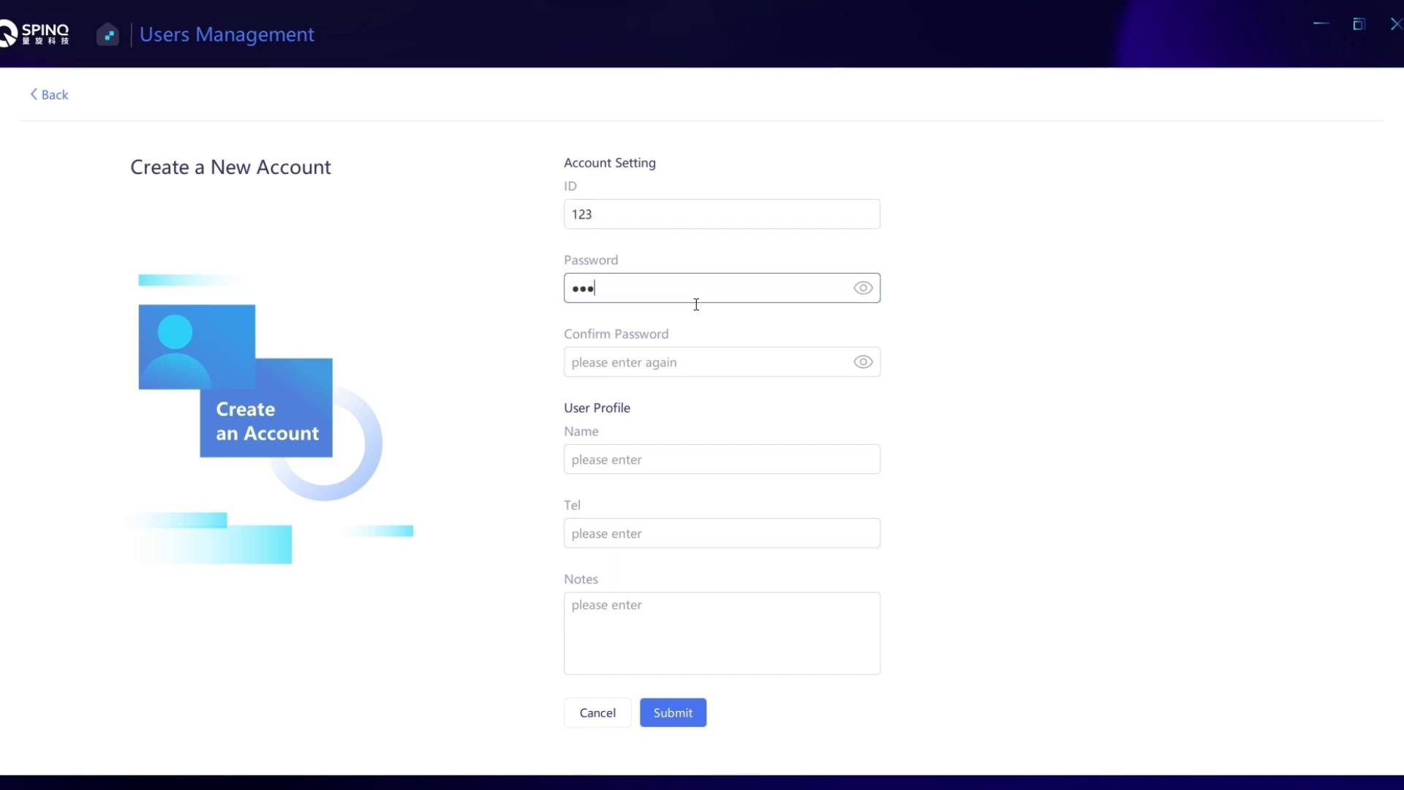
pyautogui.click(678, 369)
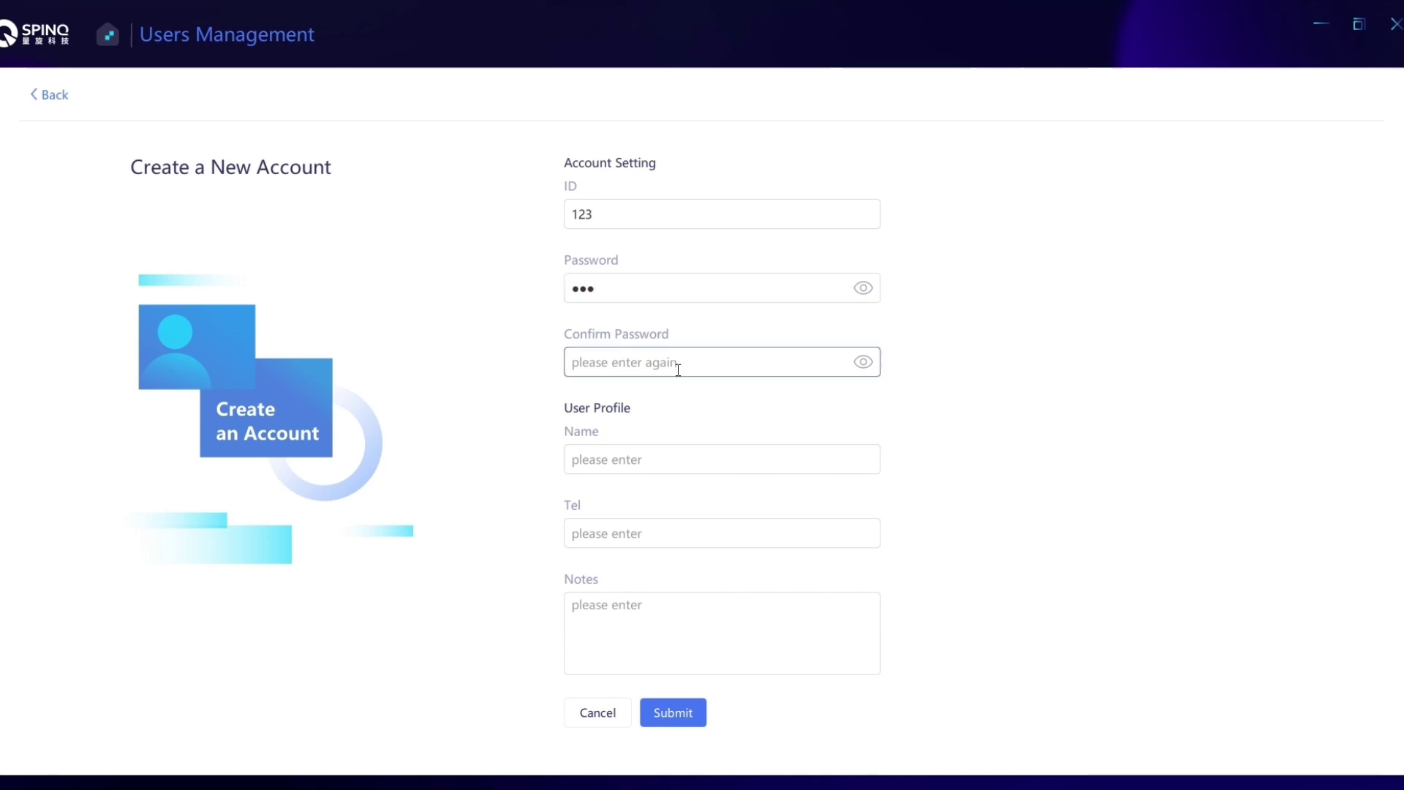
pyautogui.write('123')
pyautogui.click(709, 465)
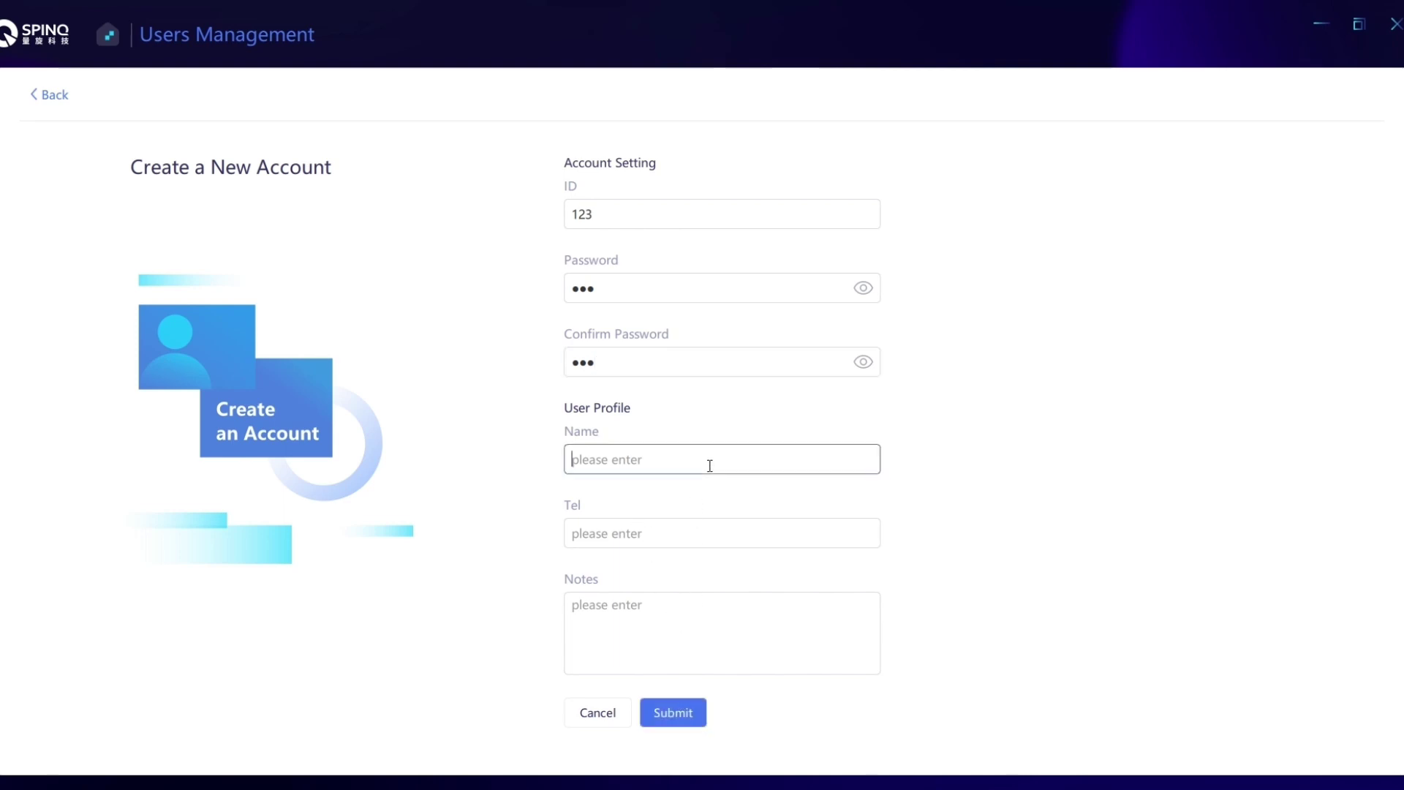
pyautogui.write('ab')
pyautogui.click(673, 714)
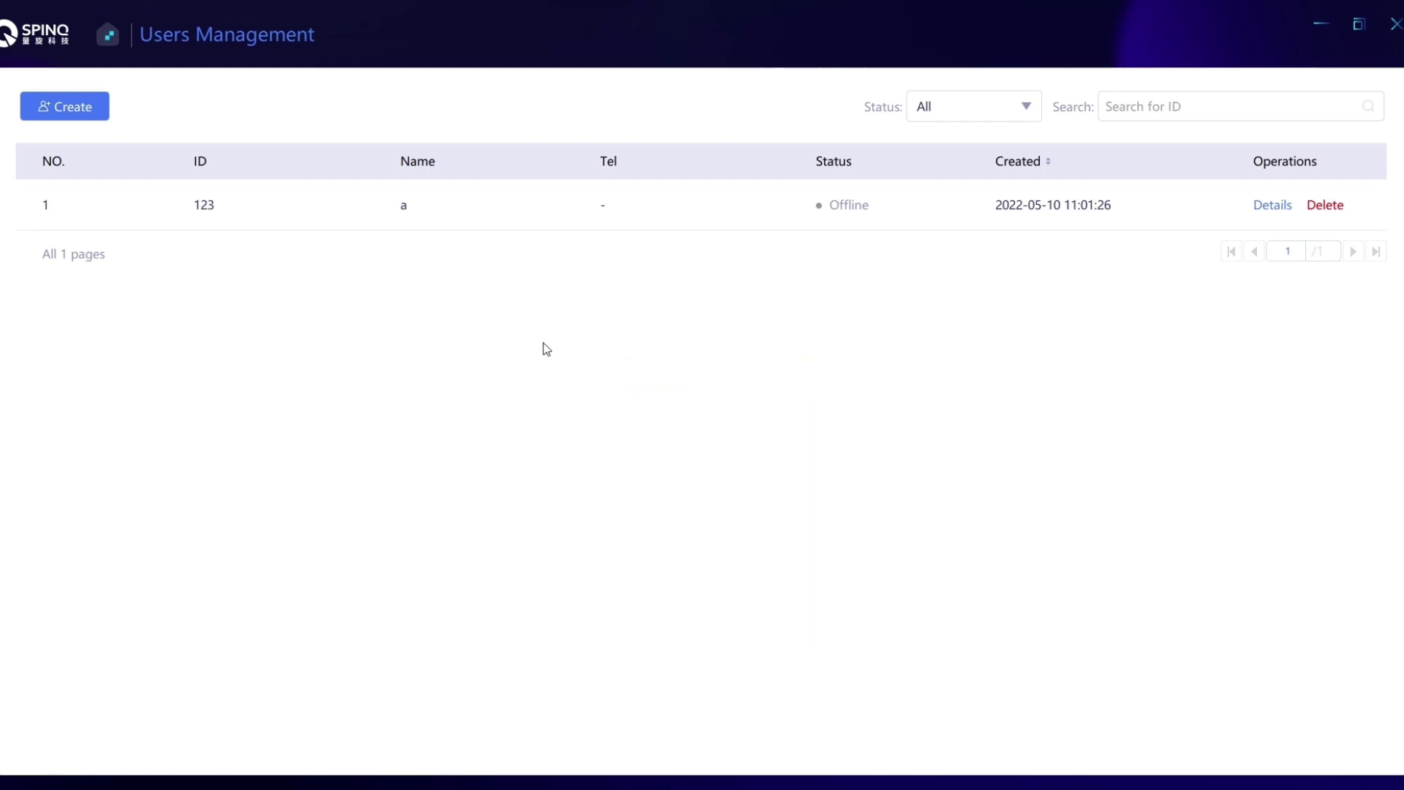
pyautogui.click(1332, 207)
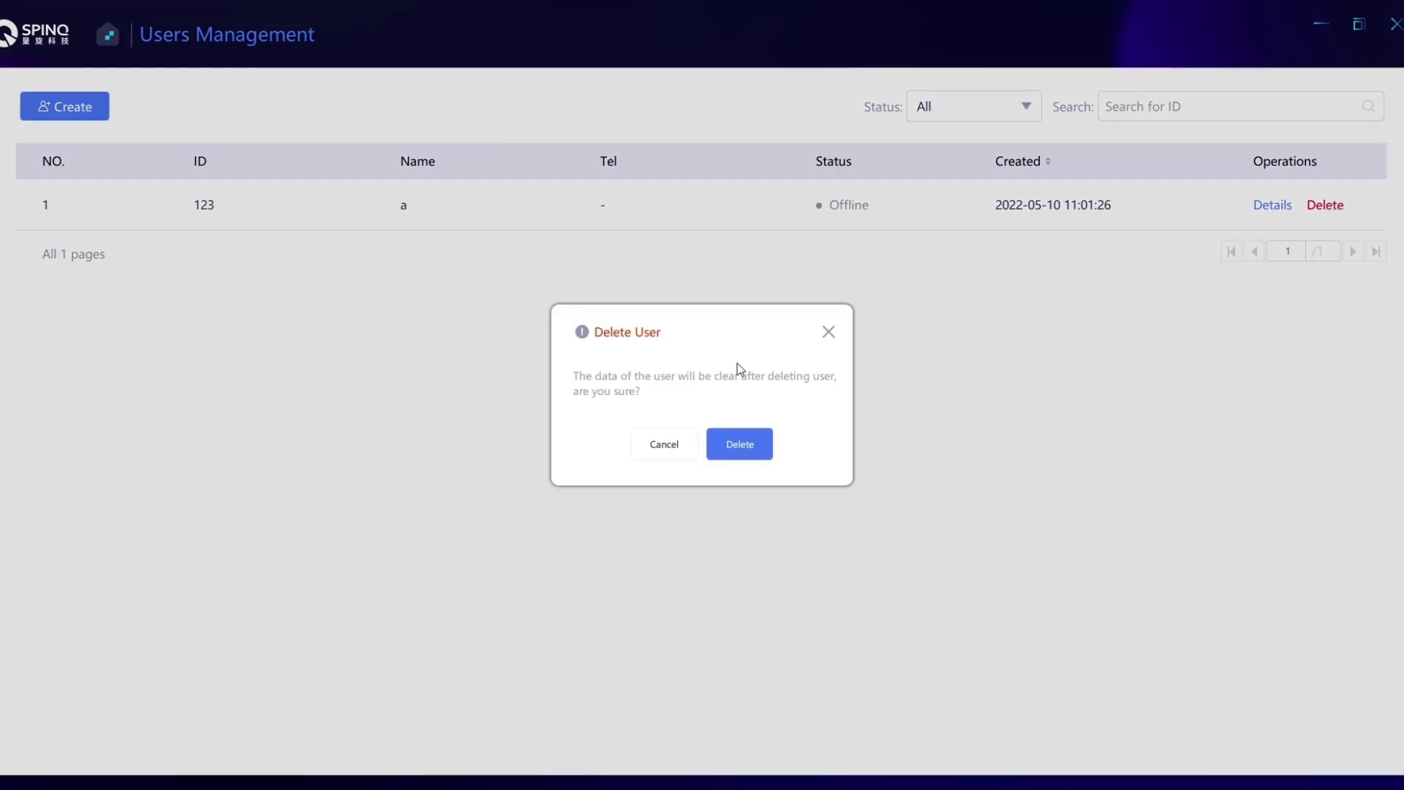
pyautogui.click(742, 453)
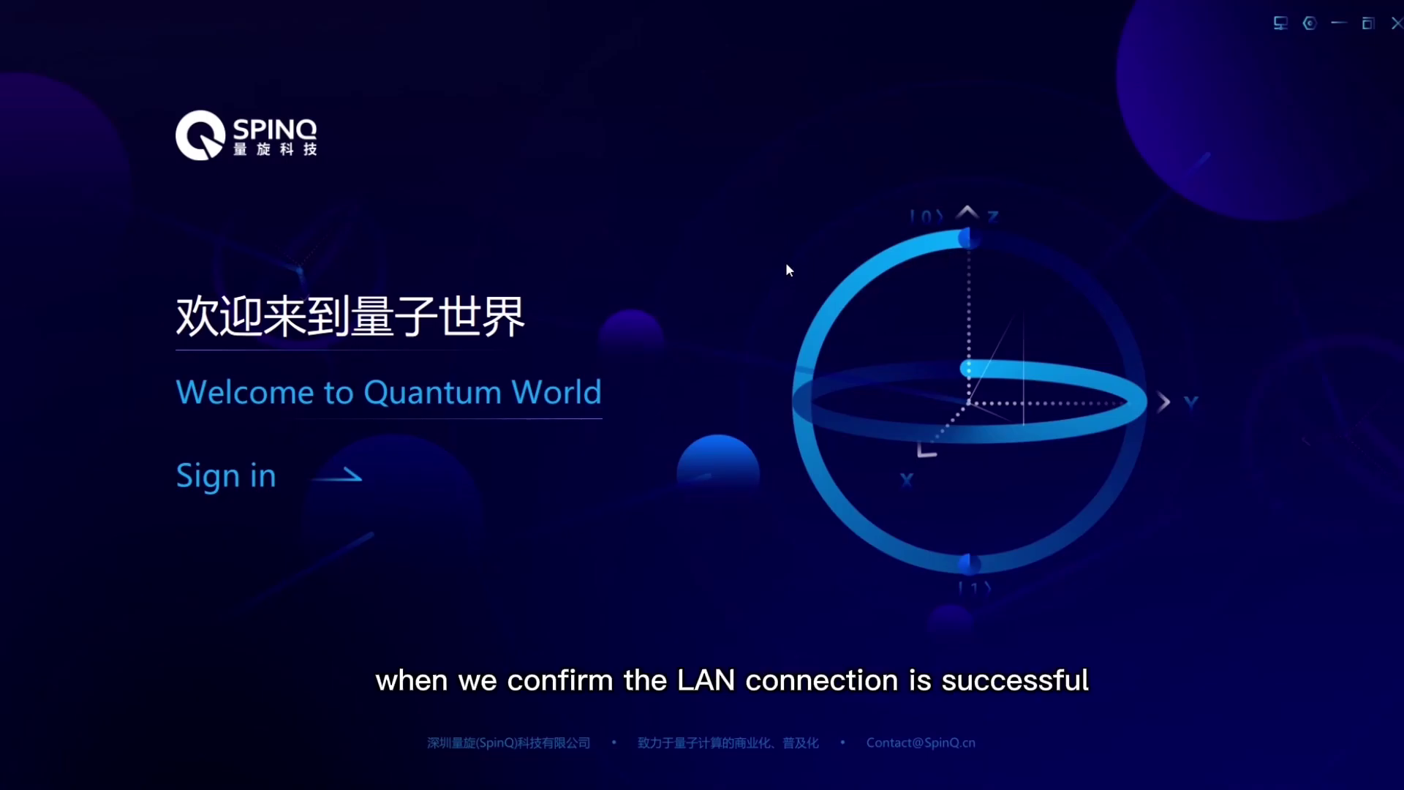
# Sign in to SpinQasar with the secondary account's username and password.
pyautogui.moveTo(1288, 24)
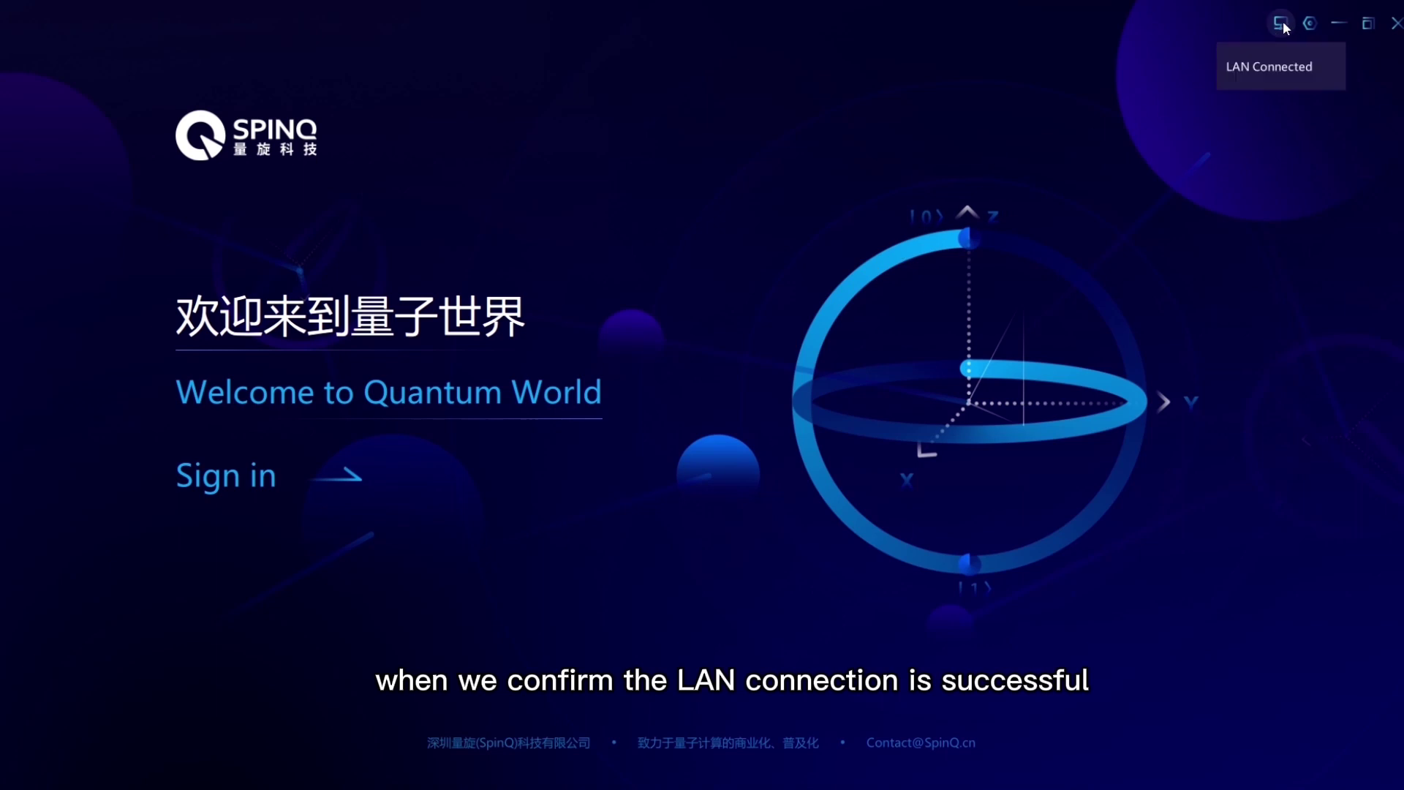
pyautogui.click(247, 478)
pyautogui.click(288, 368)
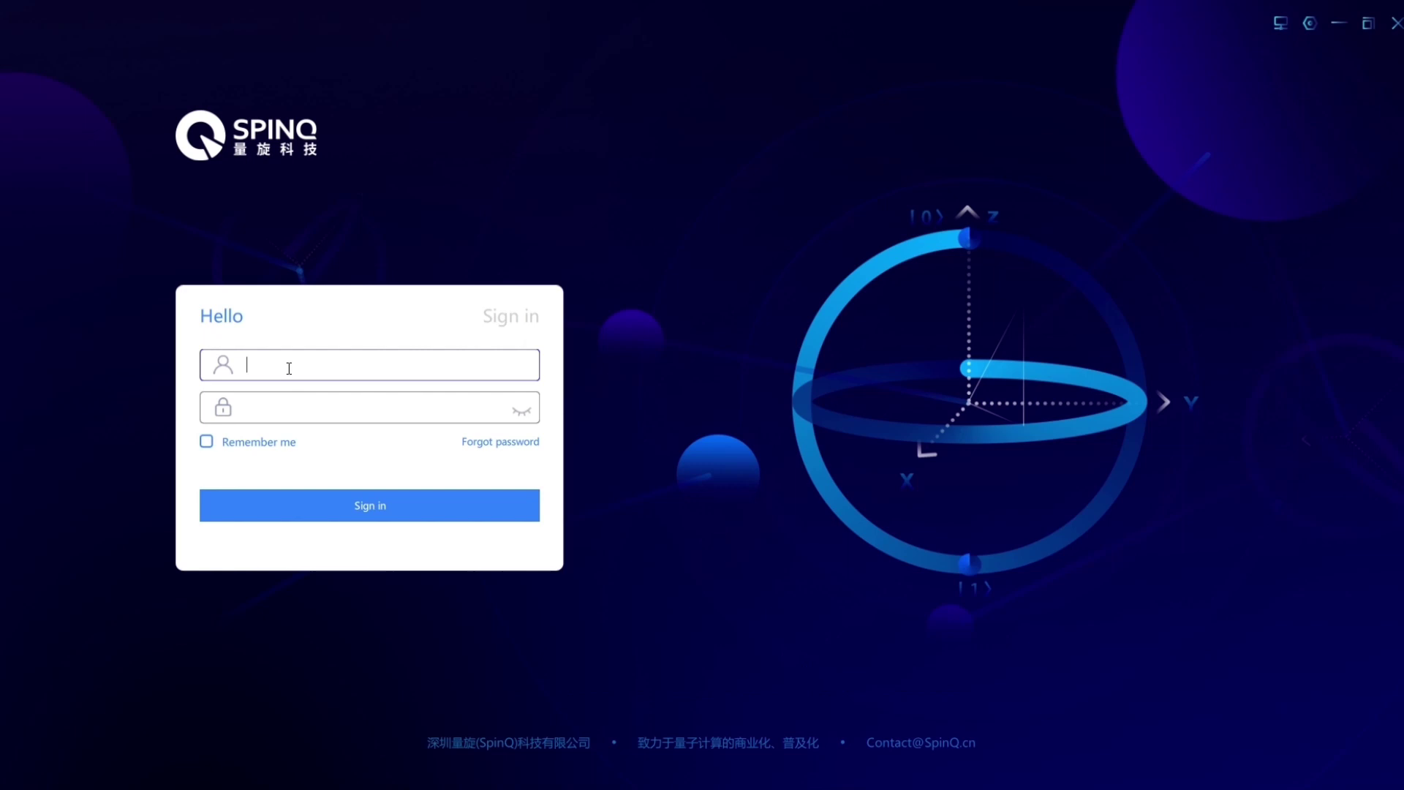
pyautogui.write('123')
pyautogui.click(306, 409)
pyautogui.write('1')
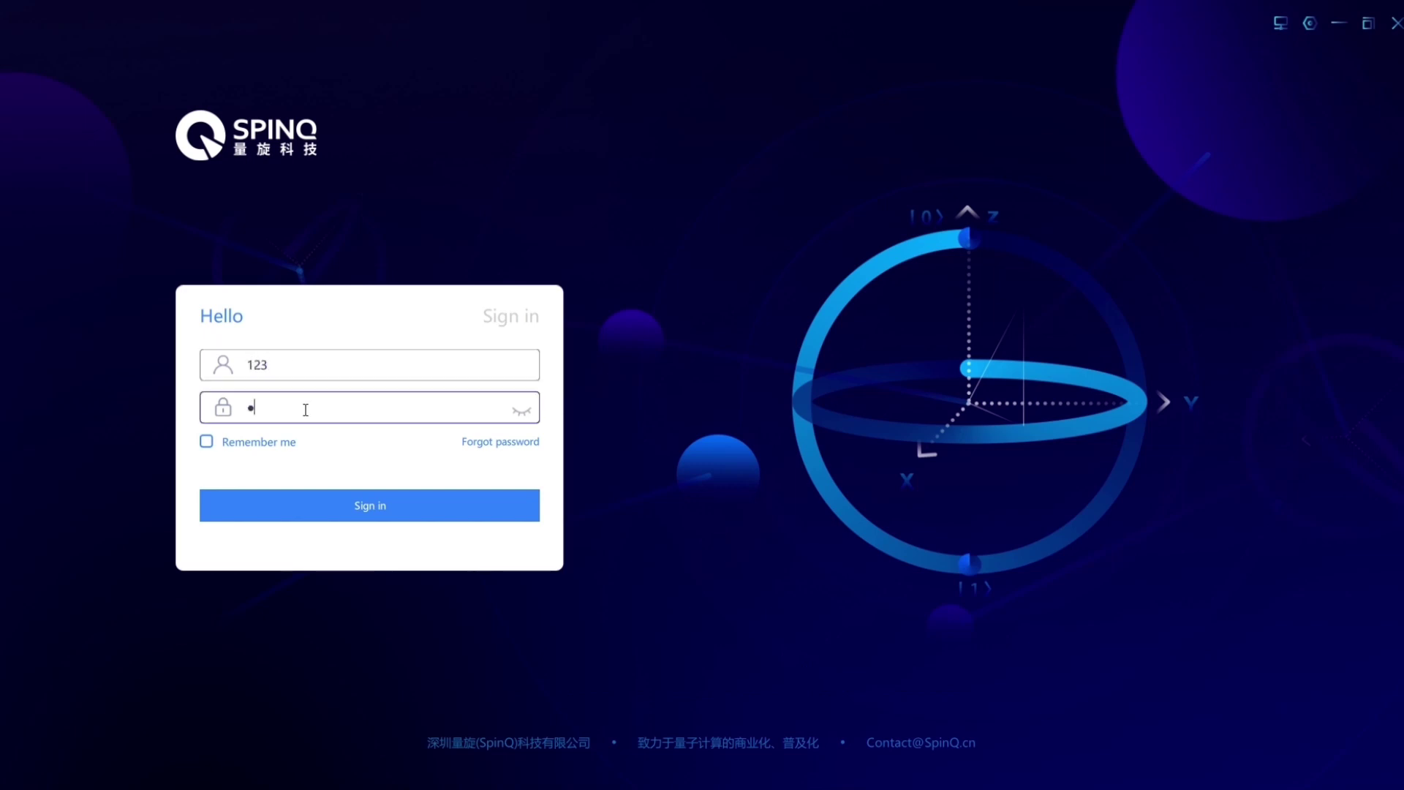
pyautogui.write('23')
pyautogui.click(385, 512)
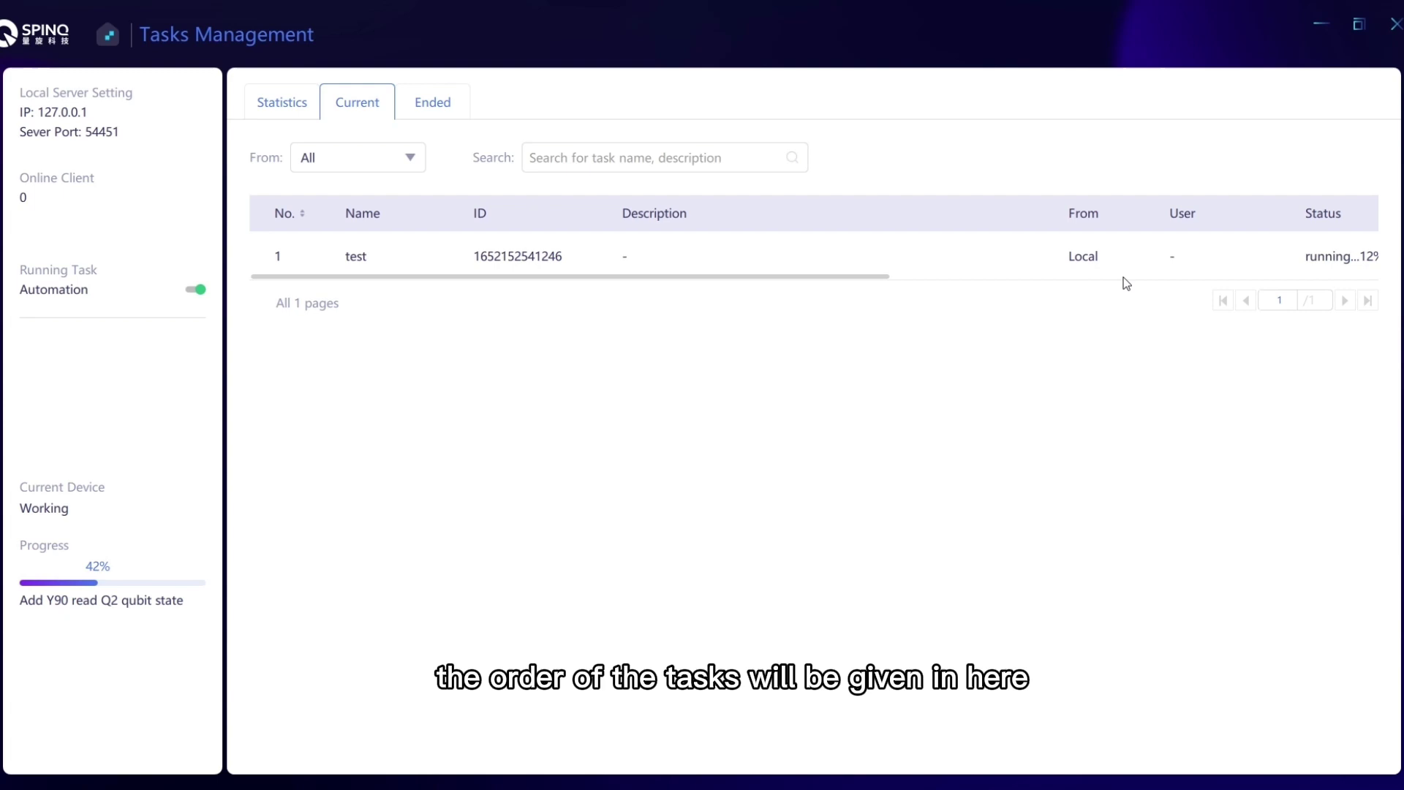
# In the Ended tasks list, view the latest test task's circuit.
pyautogui.click(405, 105)
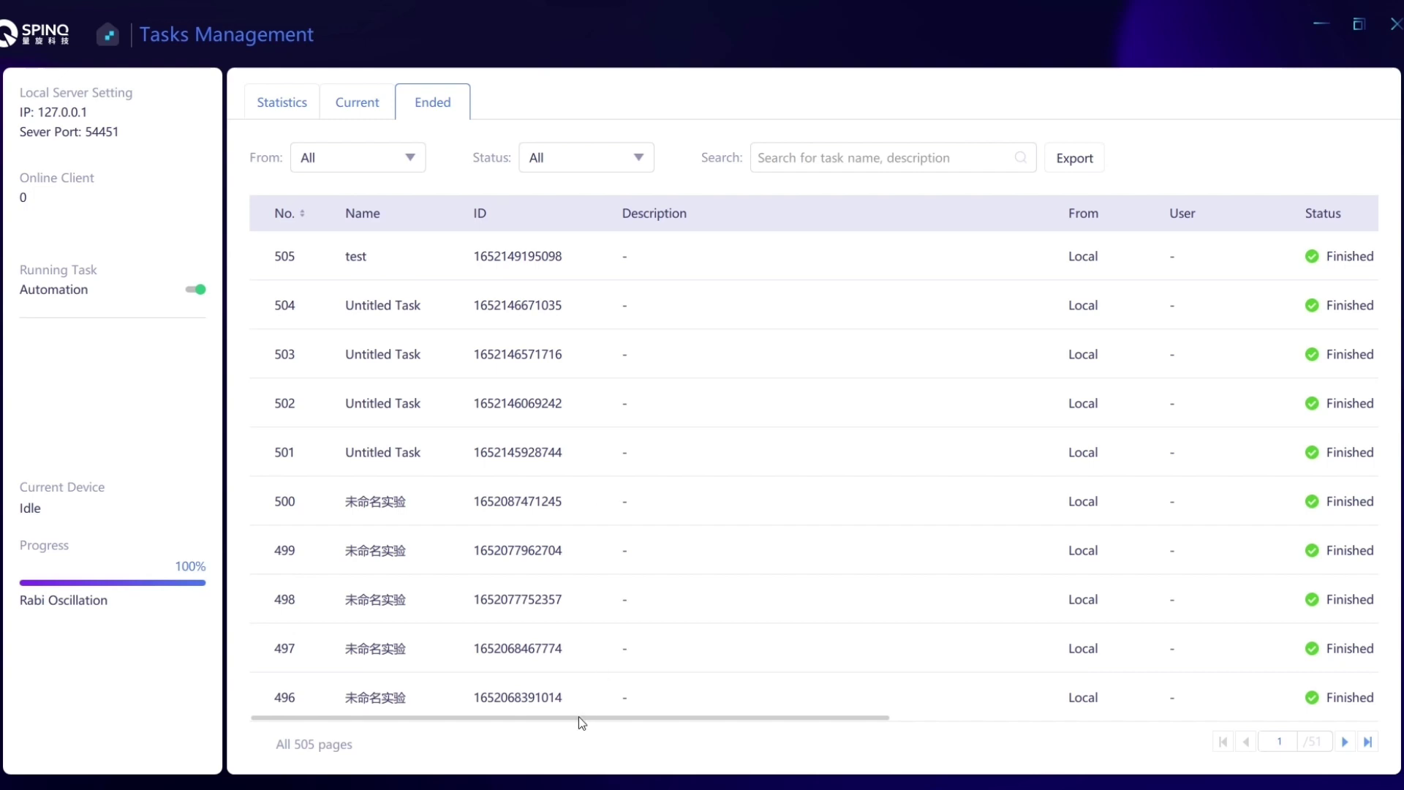
pyautogui.moveTo(581, 722); pyautogui.dragTo(1049, 725)
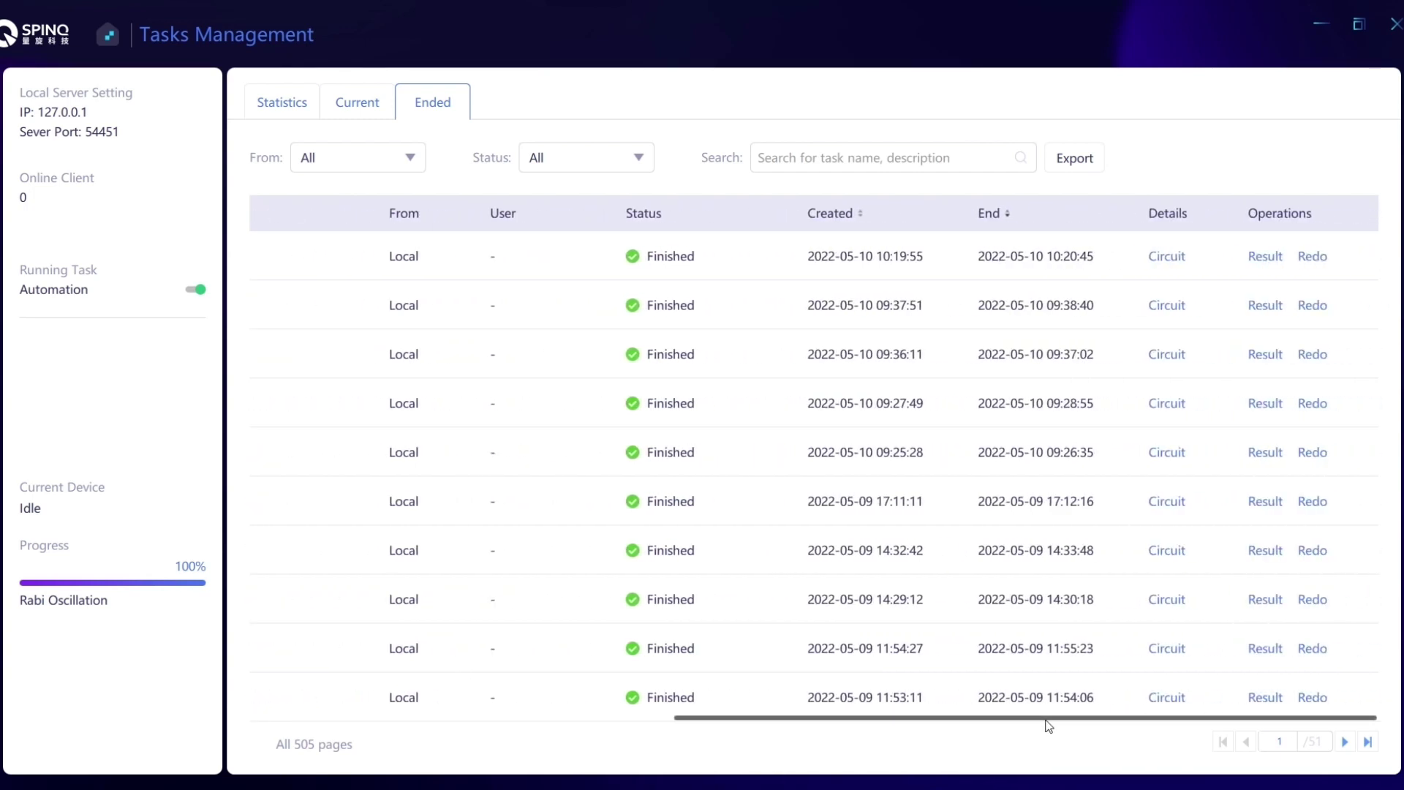
pyautogui.click(1173, 264)
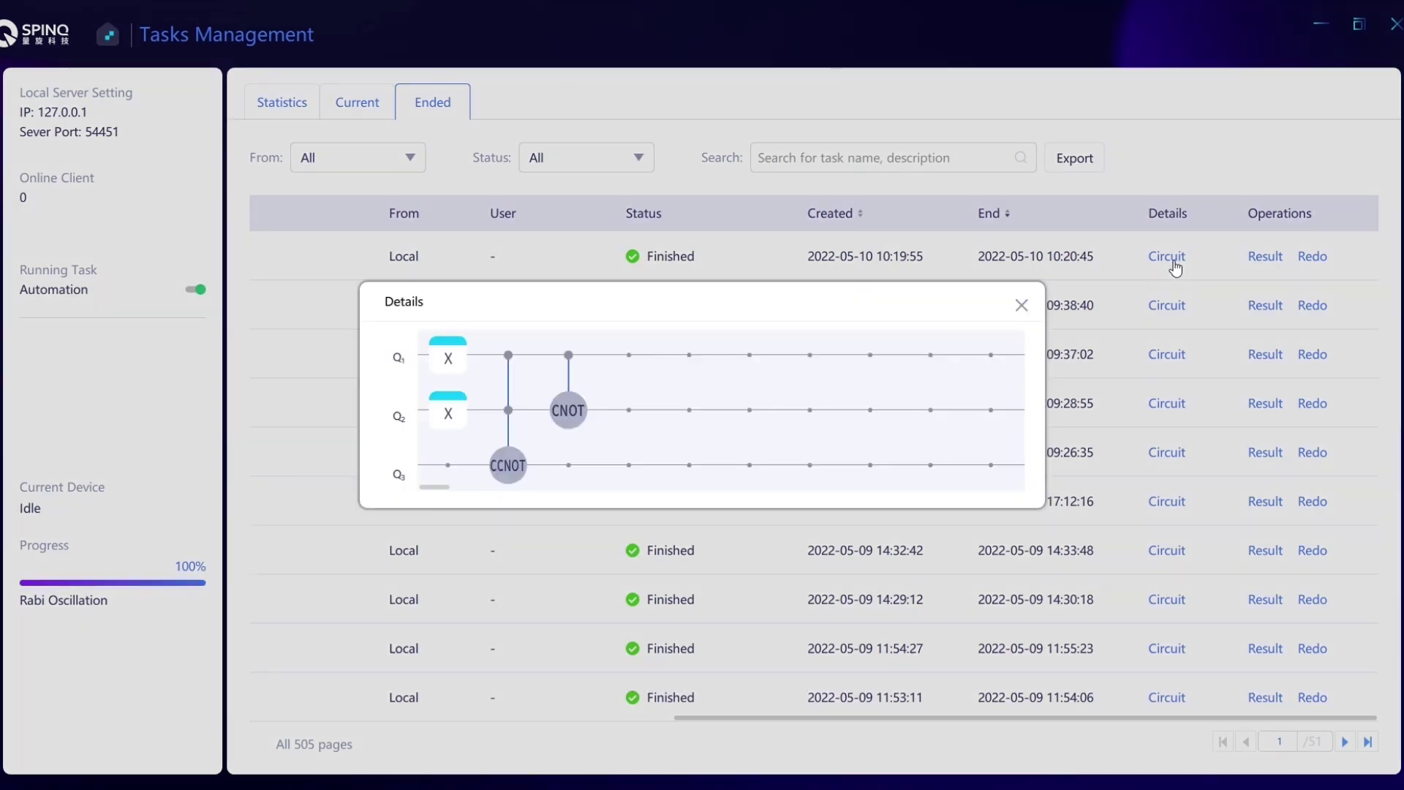
pyautogui.click(1021, 305)
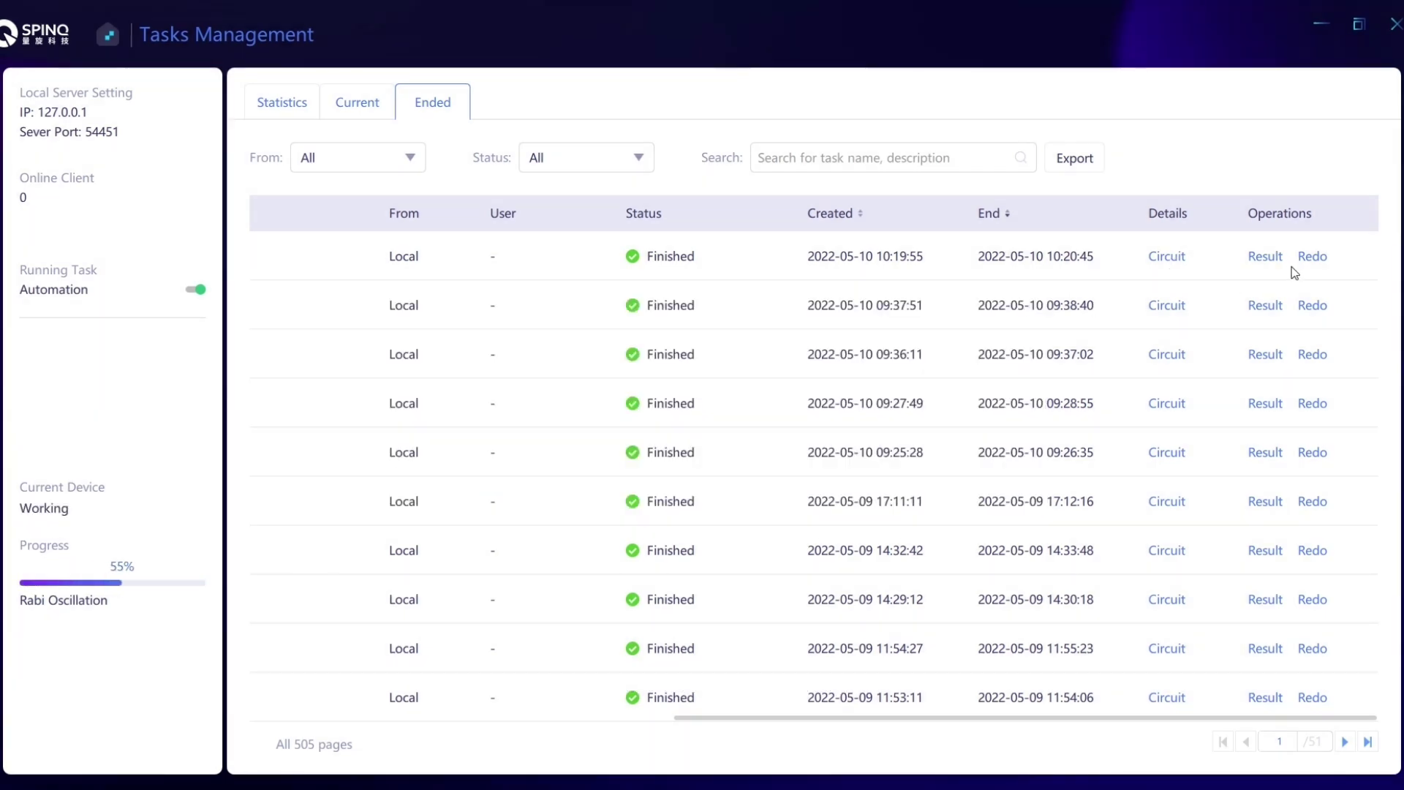
# Check the latest test task's measured results, then rerun it with Redo.
pyautogui.click(1265, 256)
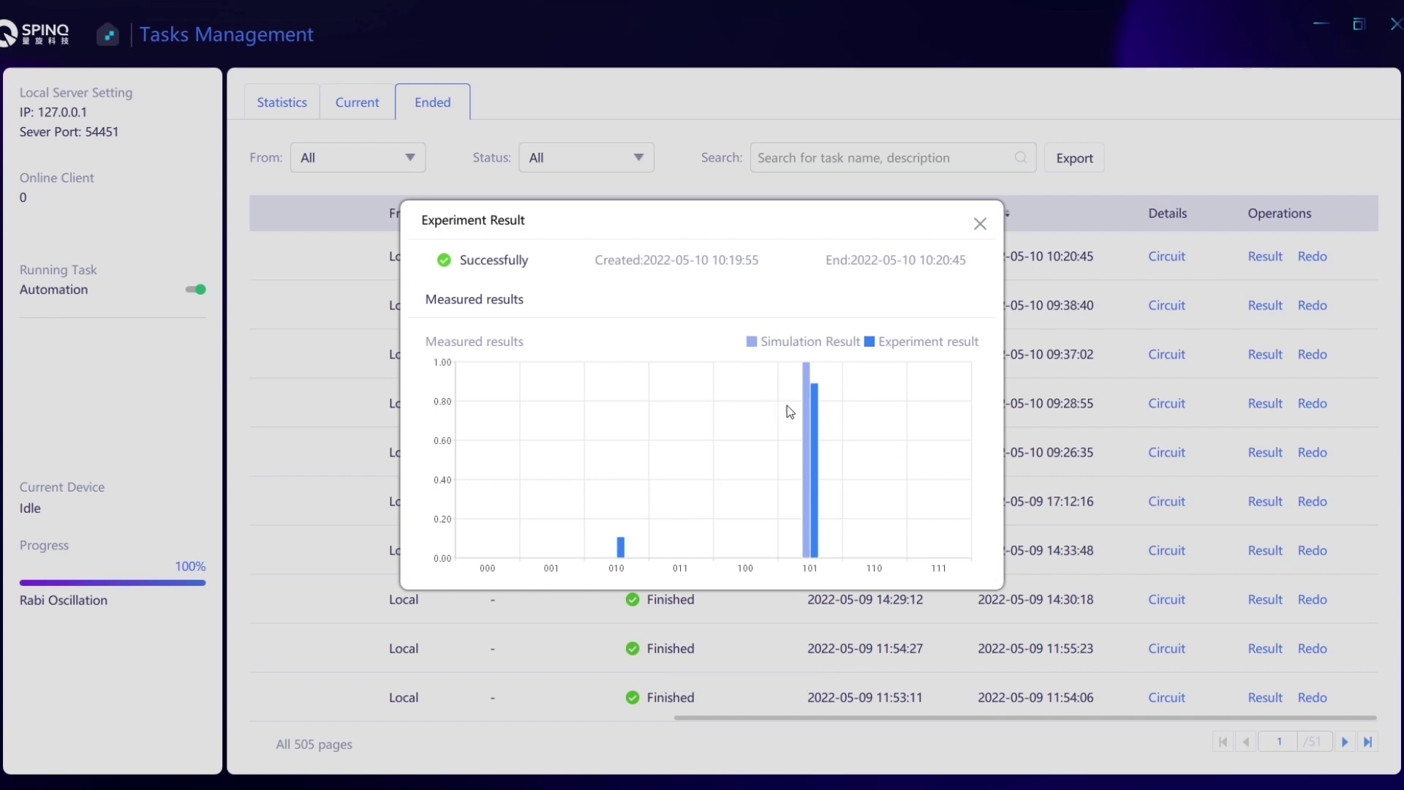
pyautogui.click(980, 223)
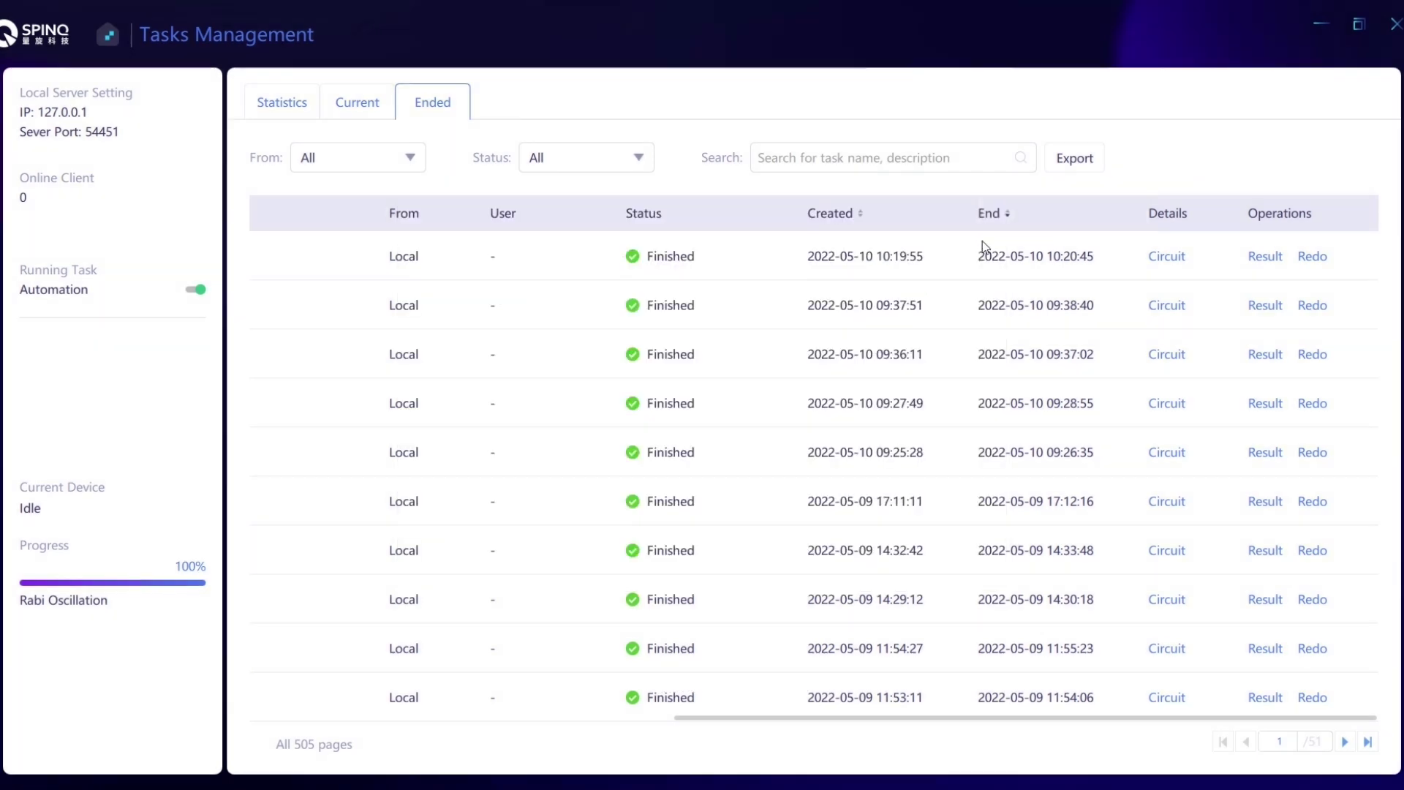
pyautogui.click(1313, 257)
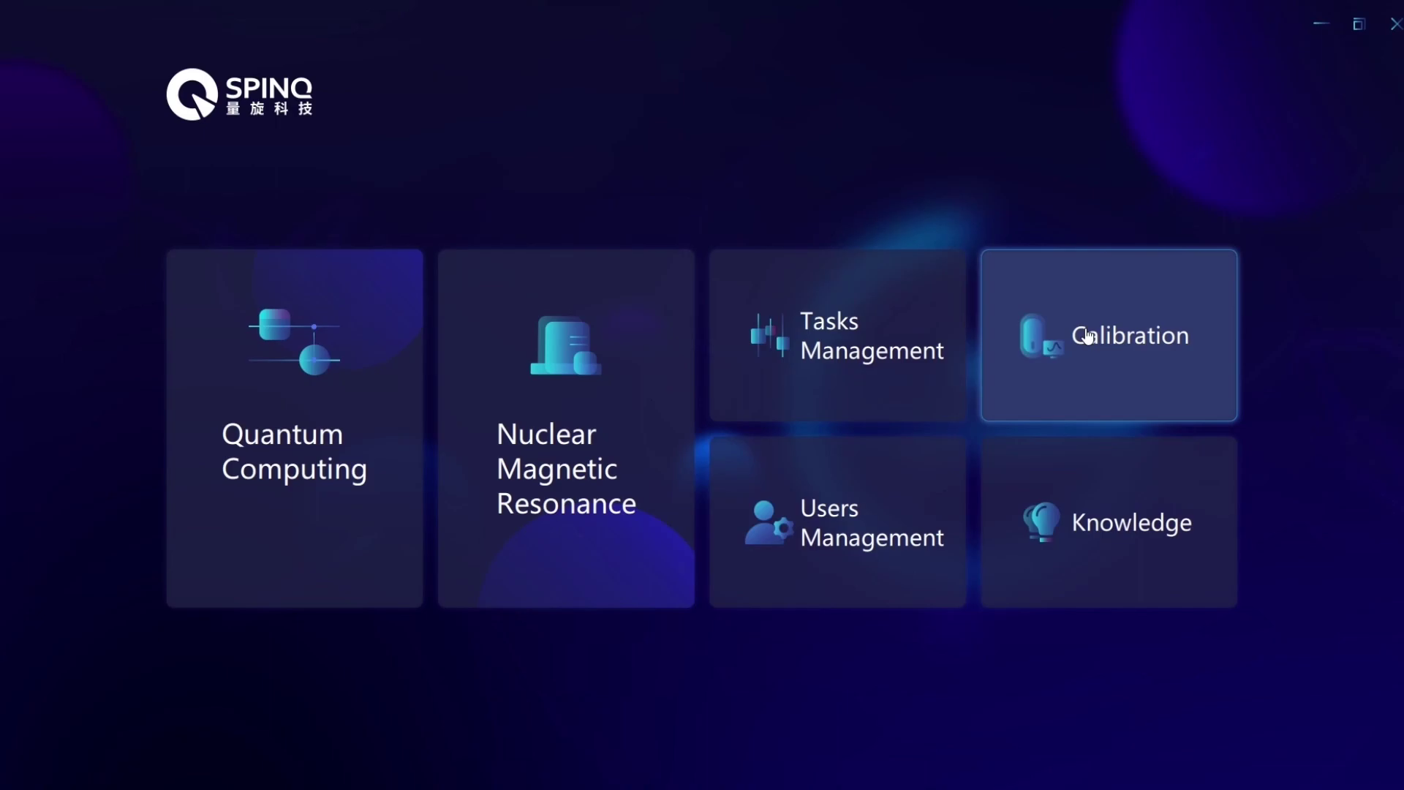
# Open Calibration's Temperature Monitoring to confirm the magnet is near 35 °C.
pyautogui.click(1089, 335)
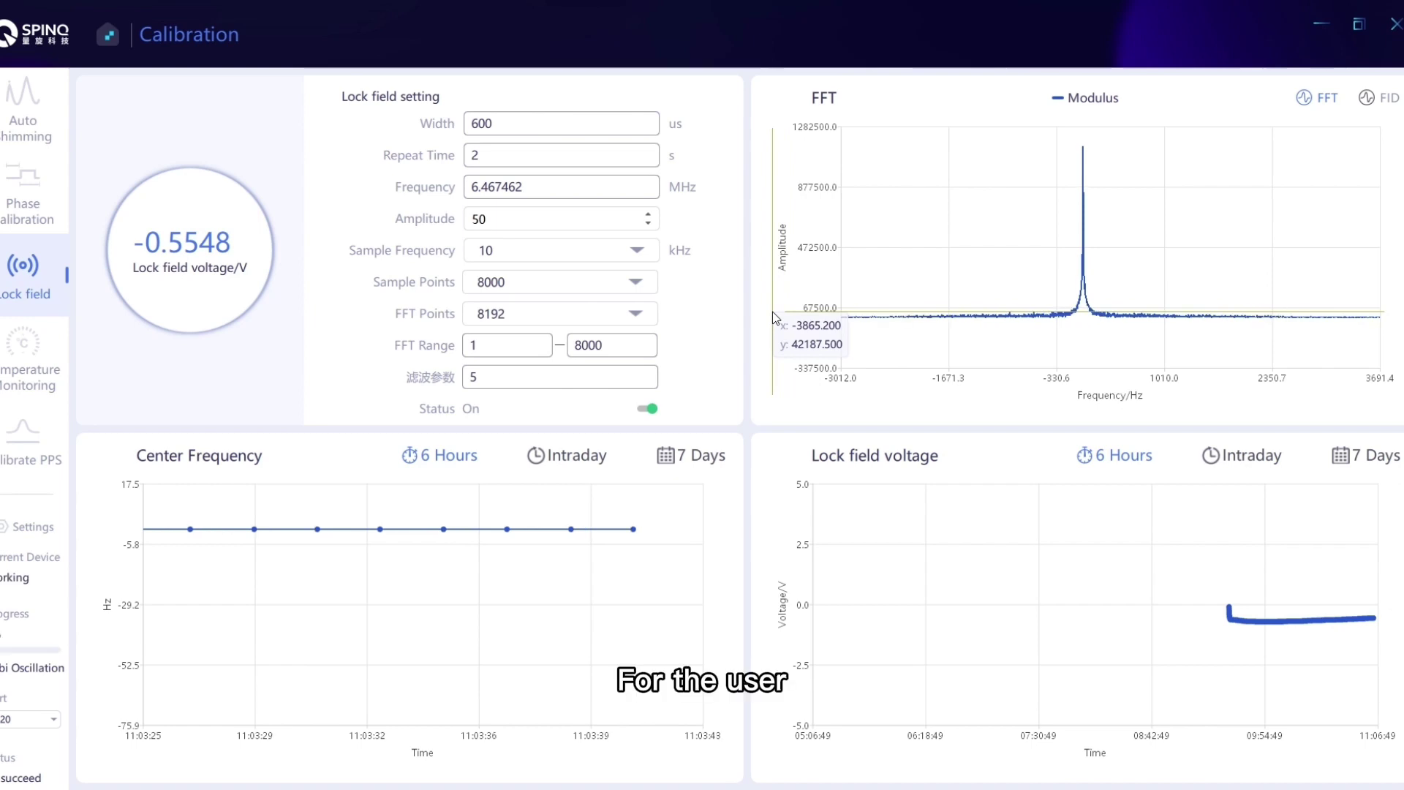
pyautogui.click(41, 370)
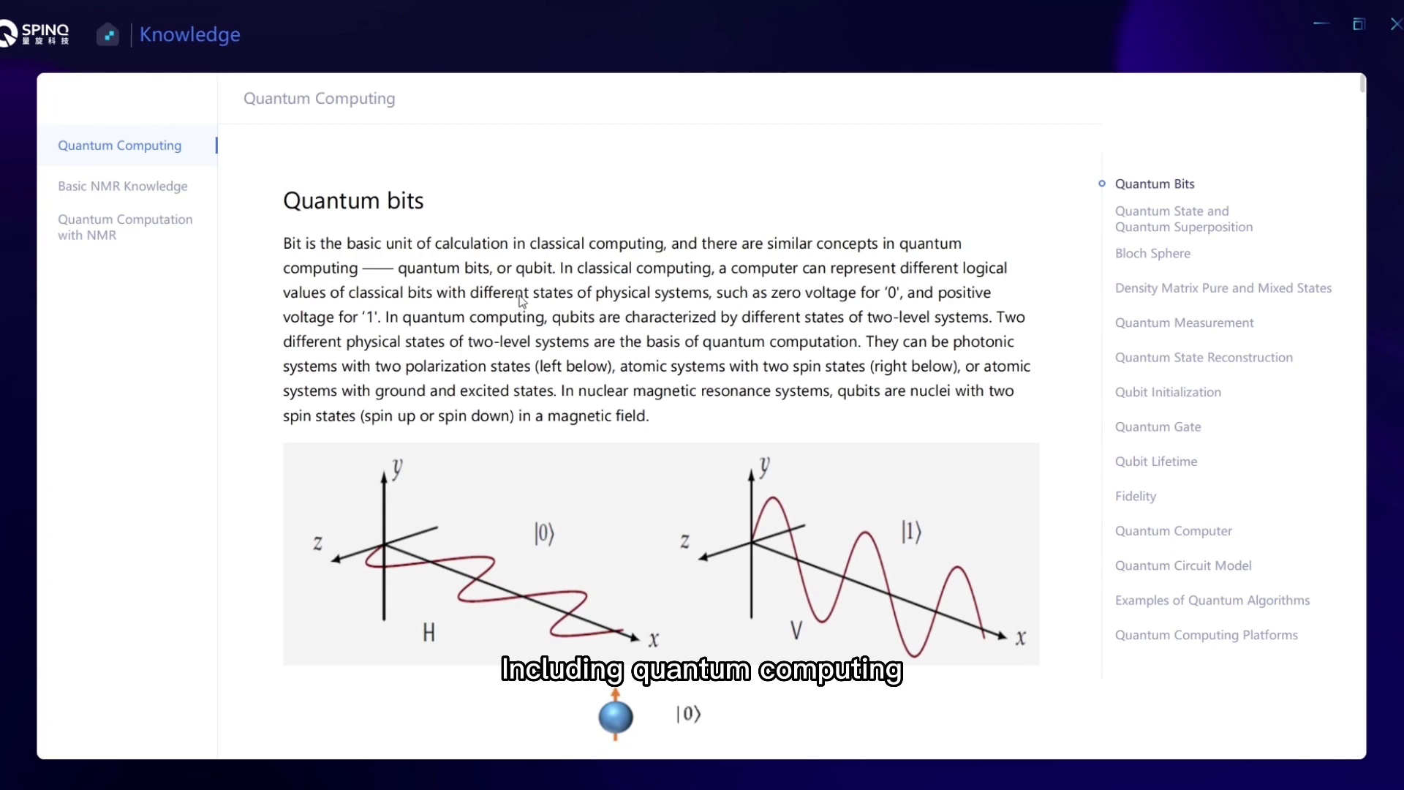
# Skim the Quantum Computing article, then read Basic NMR Knowledge down to its end.
pyautogui.scroll(-7, 626, 296)
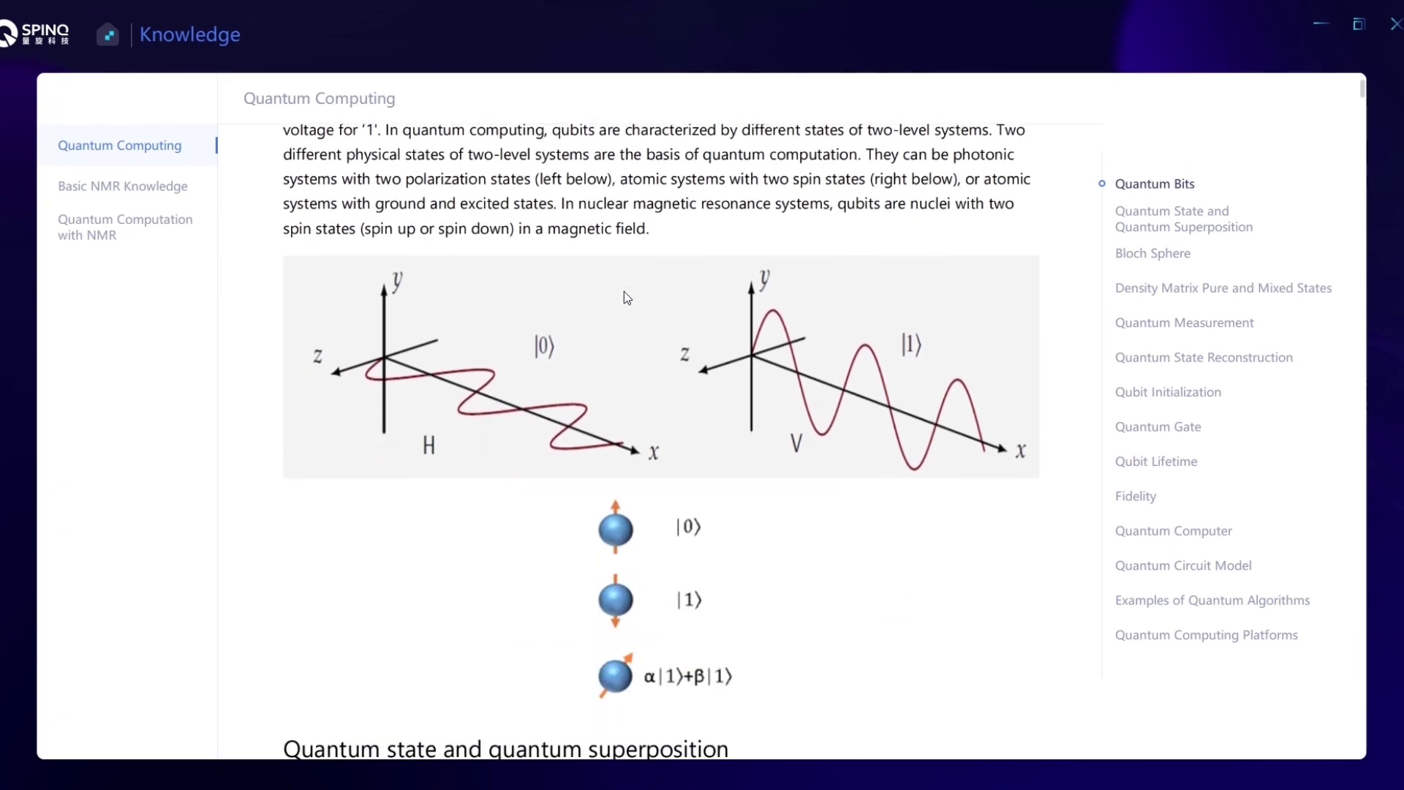
pyautogui.click(157, 187)
pyautogui.scroll(-20, 620, 388)
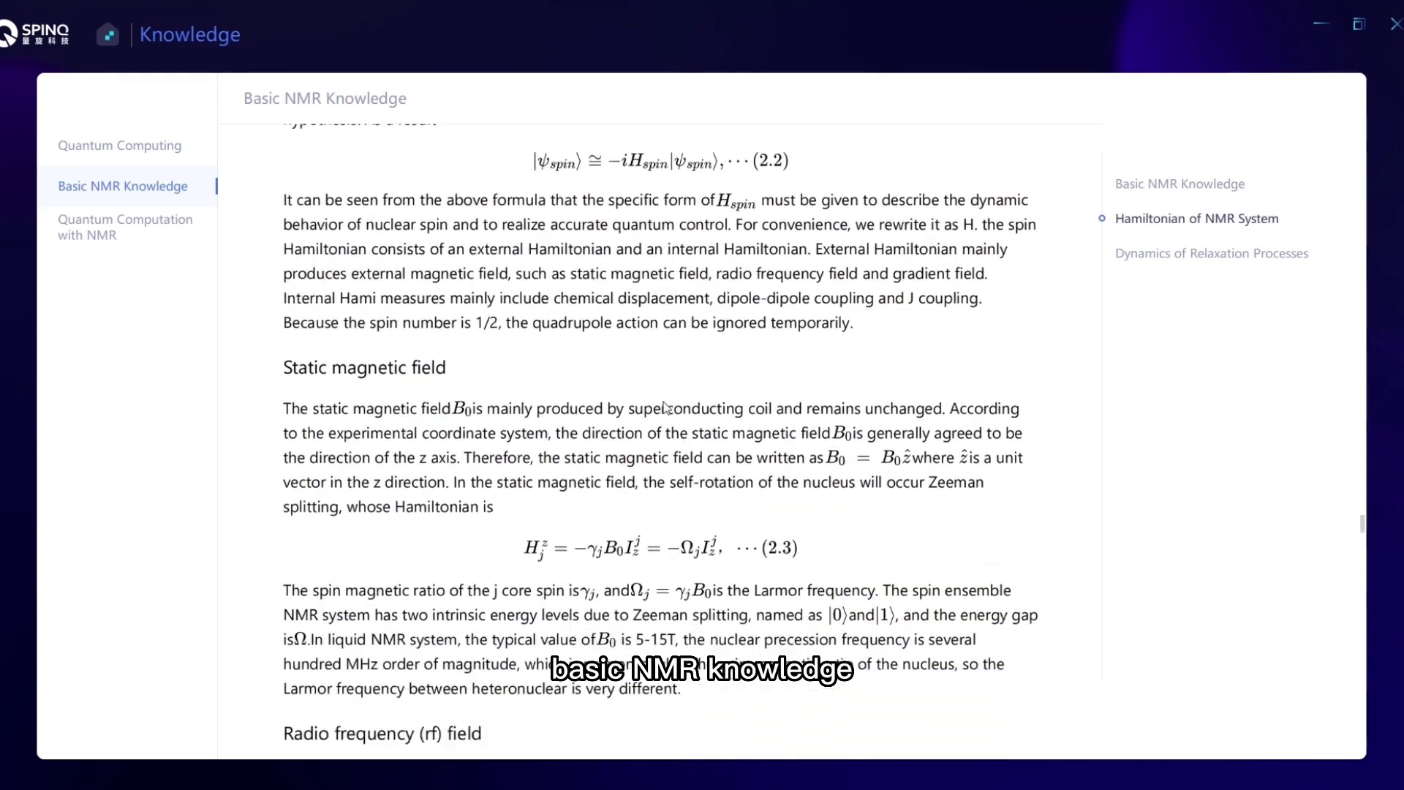
pyautogui.scroll(-20, 666, 407)
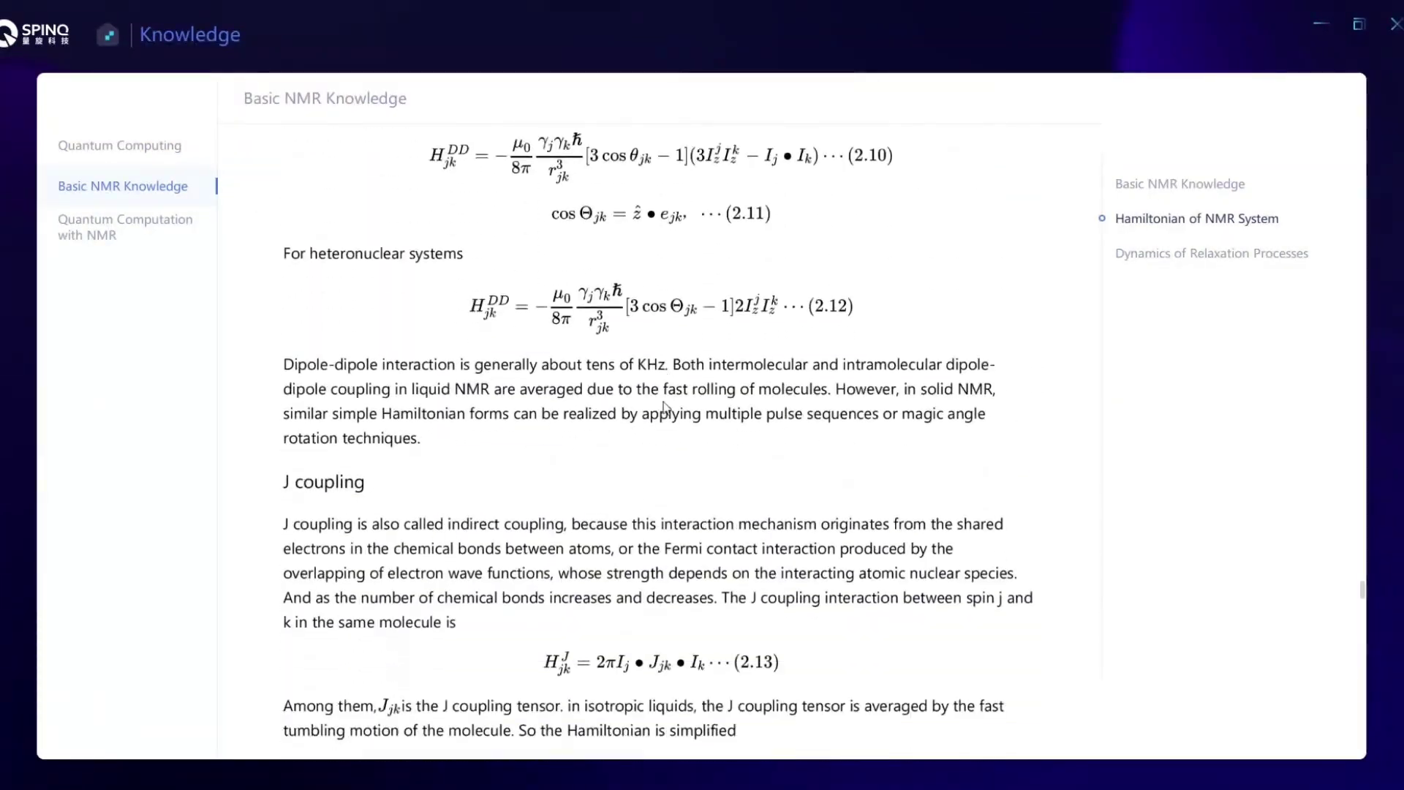
pyautogui.scroll(-15, 666, 407)
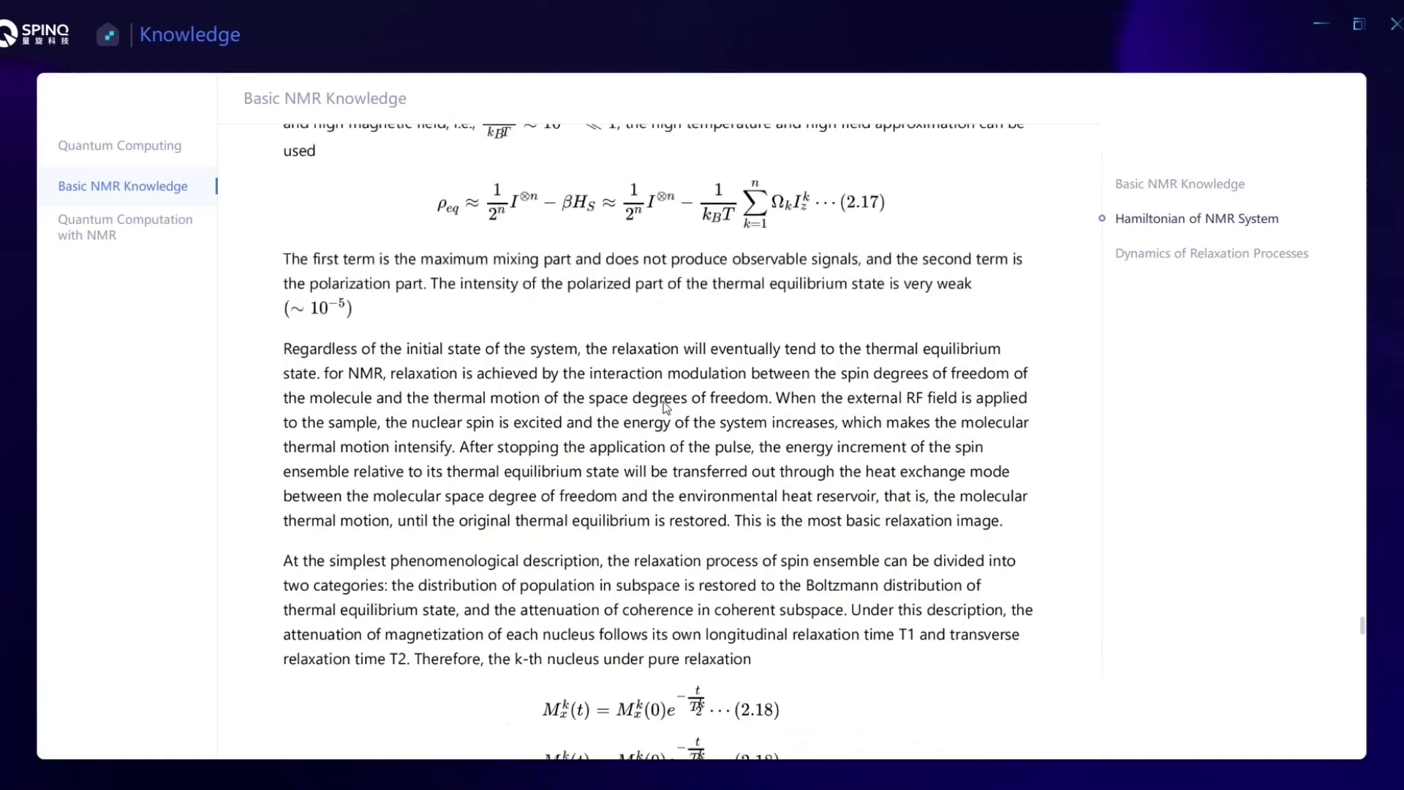
pyautogui.scroll(-2, 666, 407)
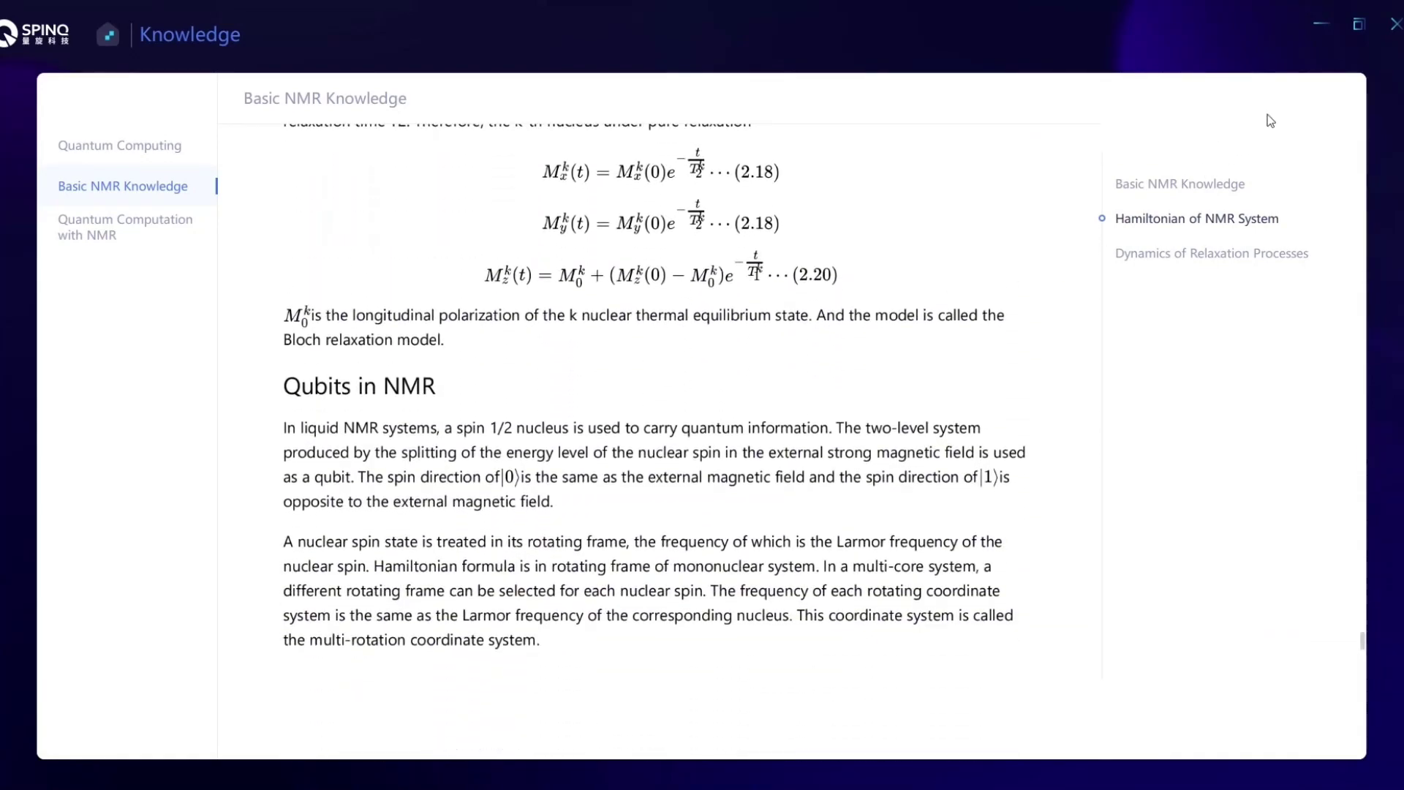